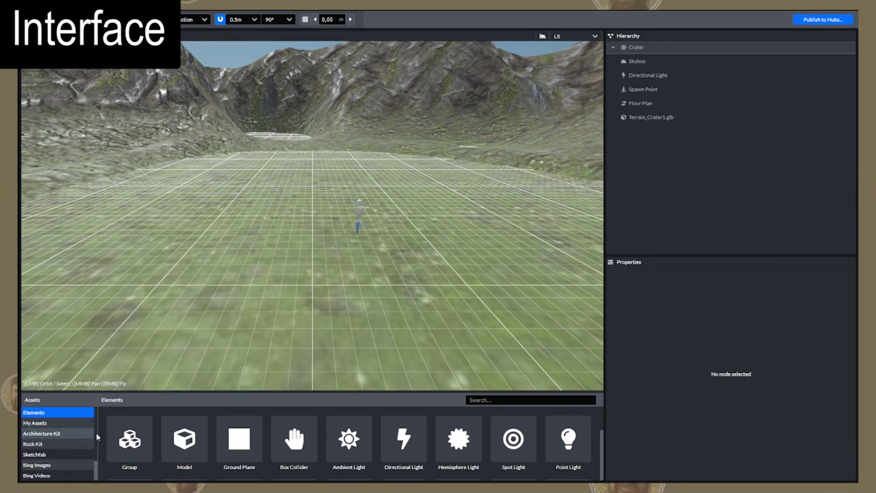
Step: Examine the crater terrain around the spawn point from different distances, angles and camera directions
mouse_move(580, 448)
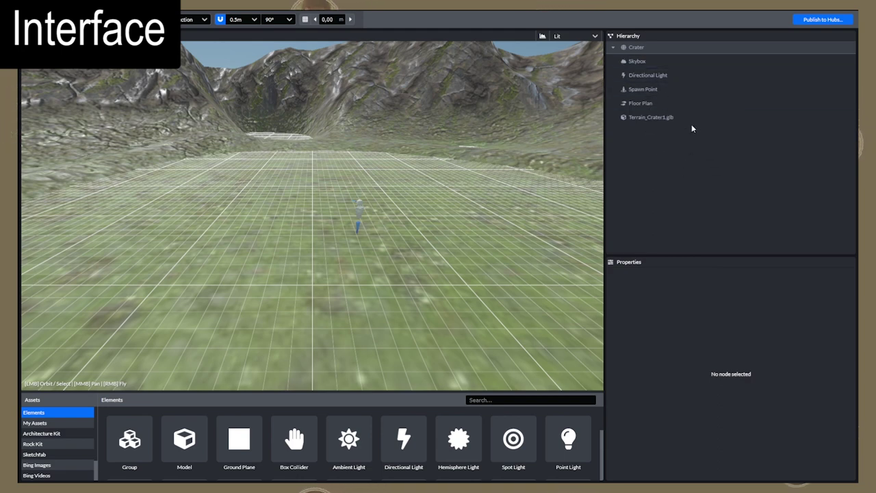
left_click(707, 393)
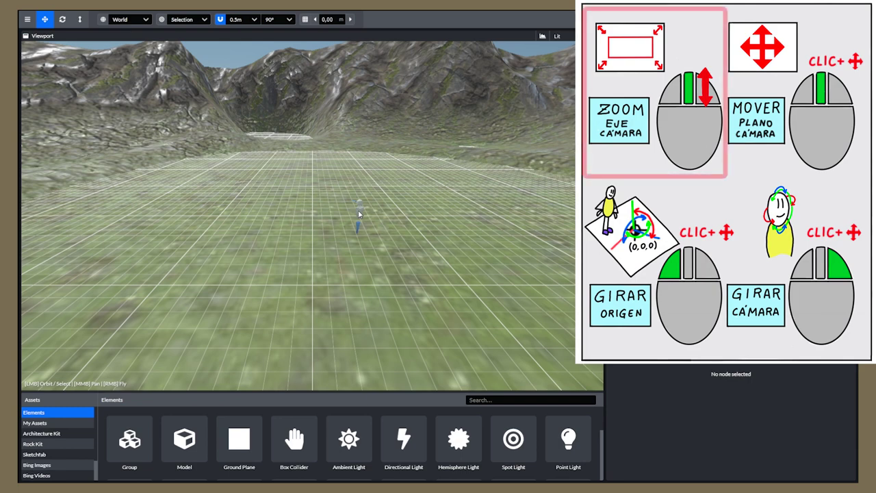
scroll(353, 218, "up", 5)
scroll(352, 219, "up", 3)
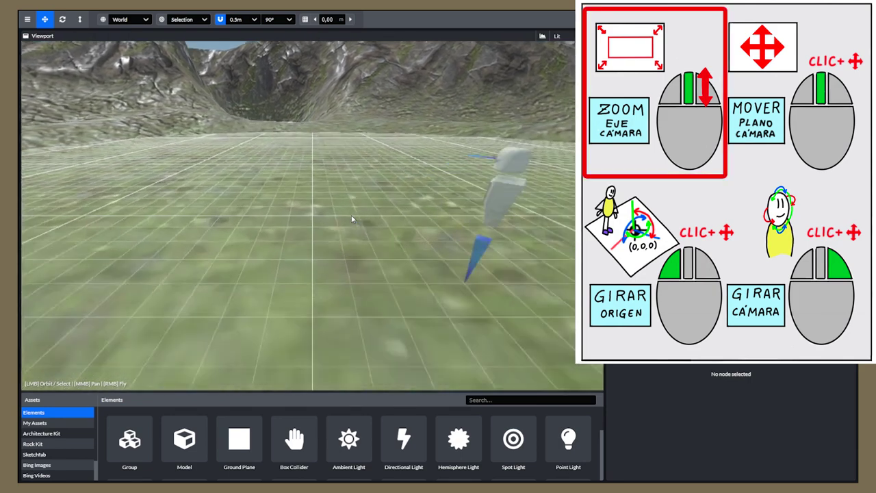
scroll(352, 219, "down", 4)
scroll(352, 218, "up", 3)
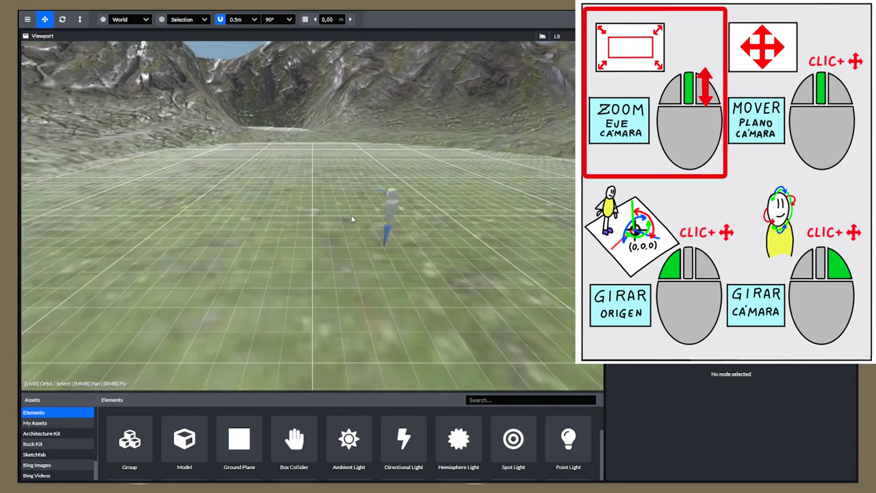
scroll(352, 219, "down", 5)
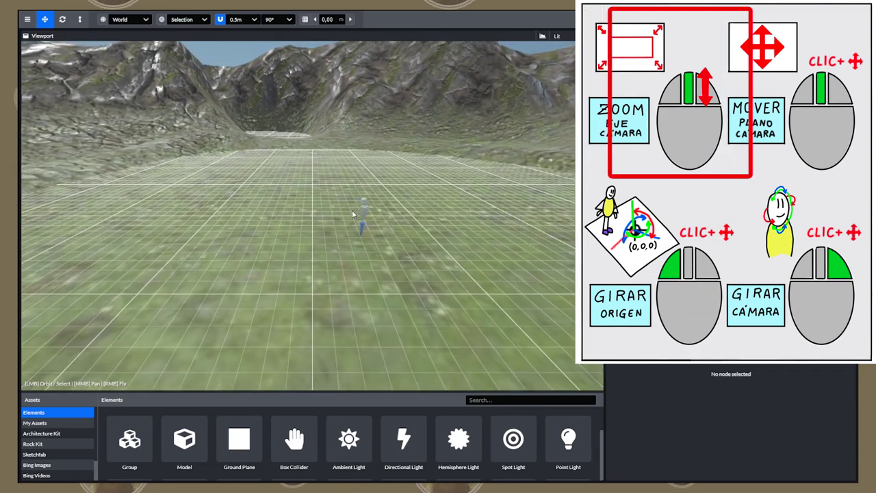
scroll(353, 214, "up", 1)
middle_click_drag(353, 212, 297, 231)
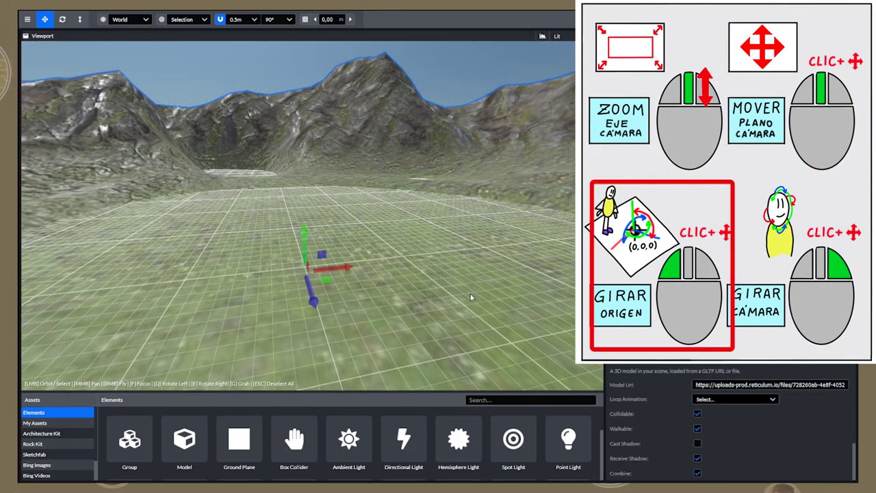
left_click_drag(470, 296, 267, 311)
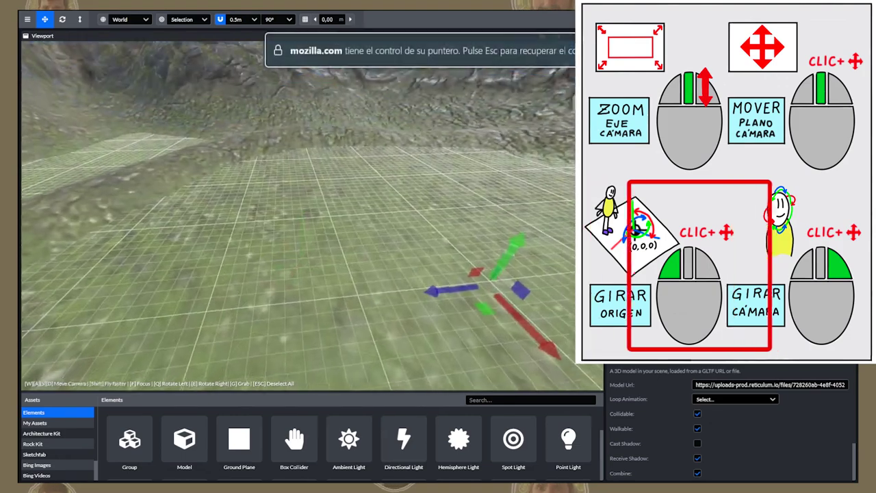
right_click_drag(219, 299, 568, 338)
right_click_drag(298, 216, 482, 239)
left_click_drag(286, 321, 369, 364)
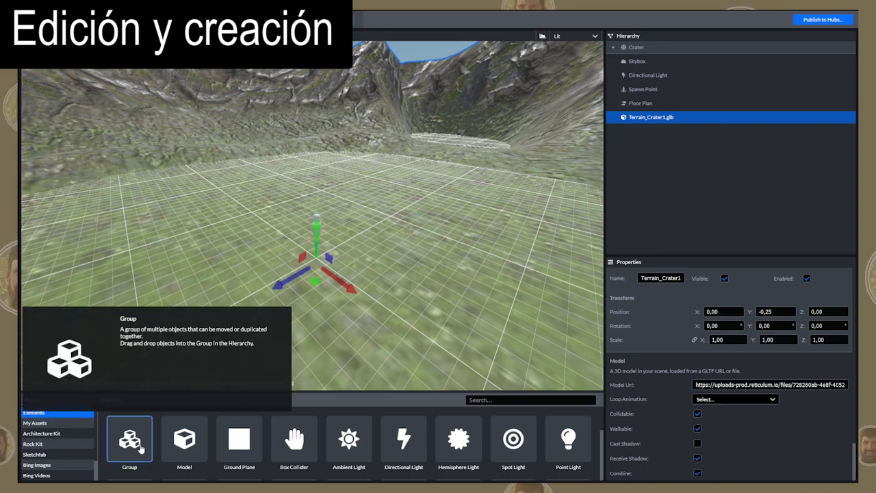
Step: Browse the available scene elements in the asset library and read their descriptions
scroll(206, 441, "down", 1)
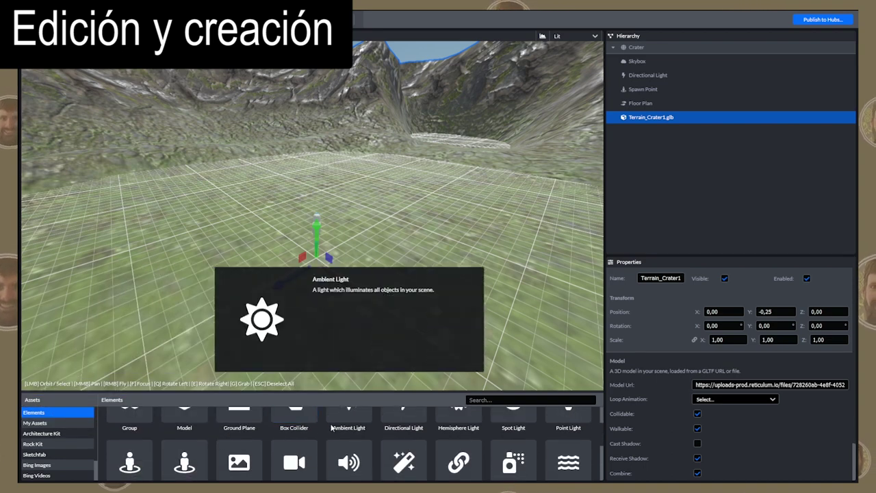
scroll(296, 434, "up", 1)
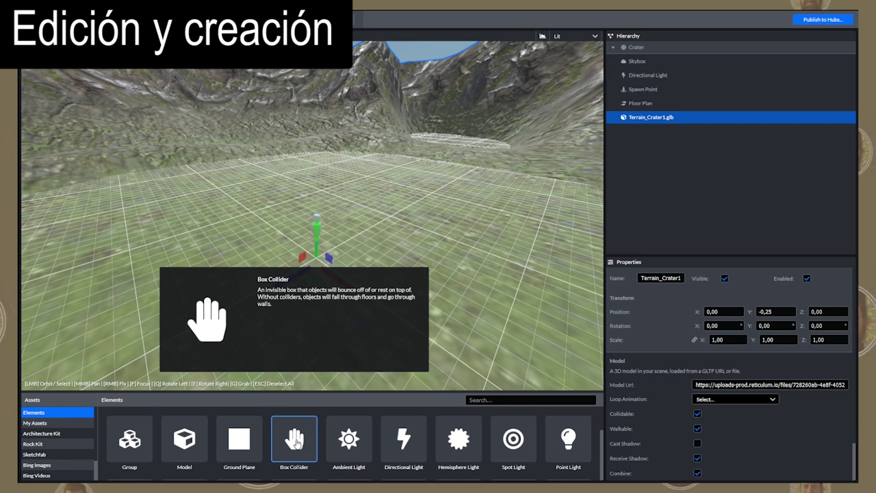
scroll(296, 441, "down", 1)
scroll(296, 436, "up", 1)
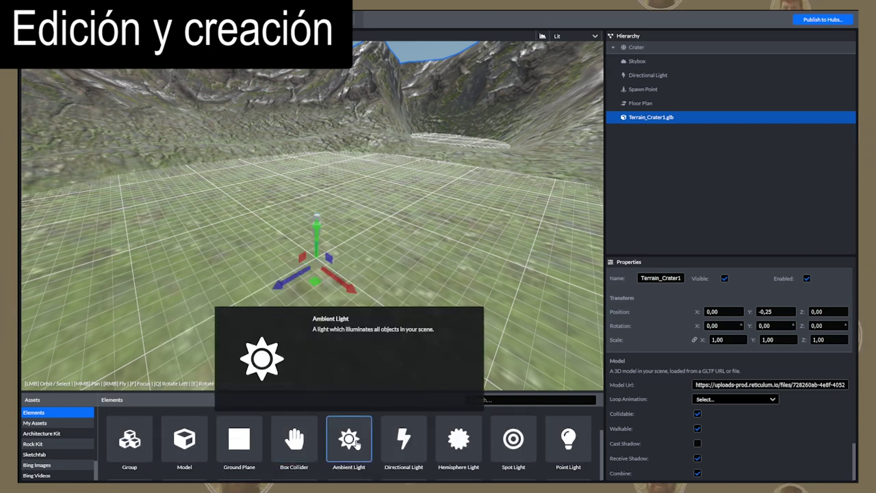
scroll(403, 441, "down", 1)
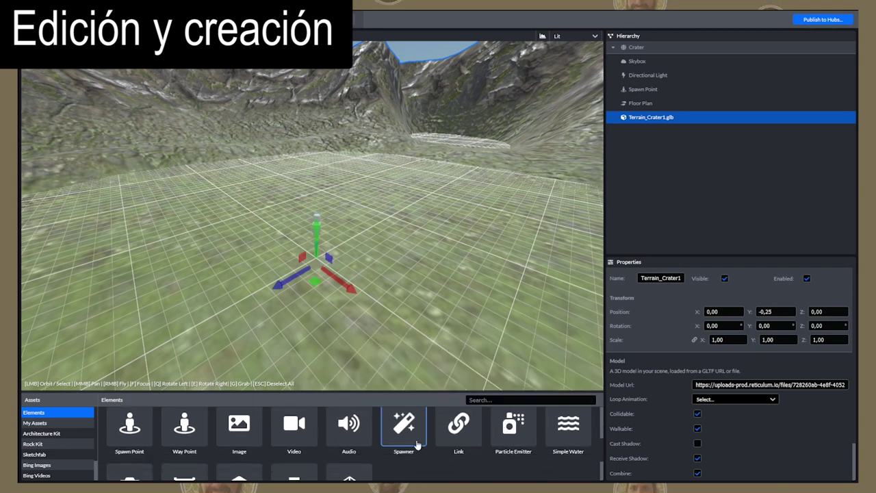
scroll(342, 441, "up", 1)
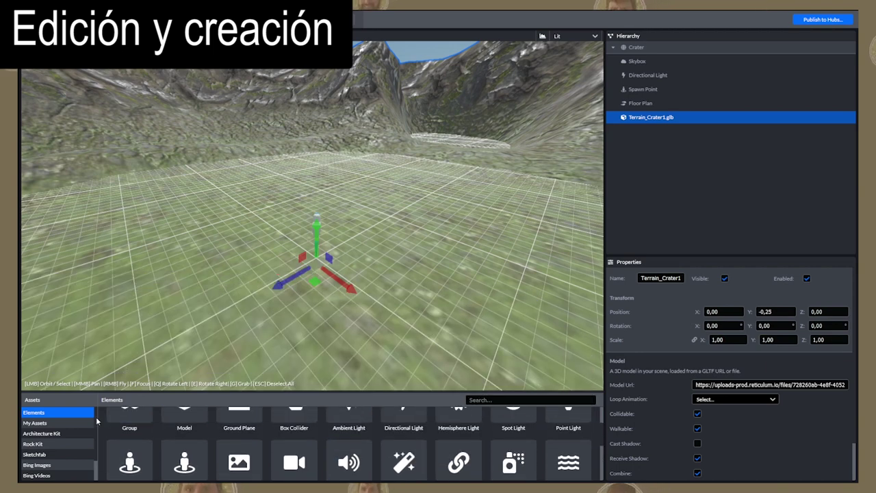
Step: Place a Floor_Plat_4x4_Base piece from the Architecture Kit at the scene origin
left_click(44, 437)
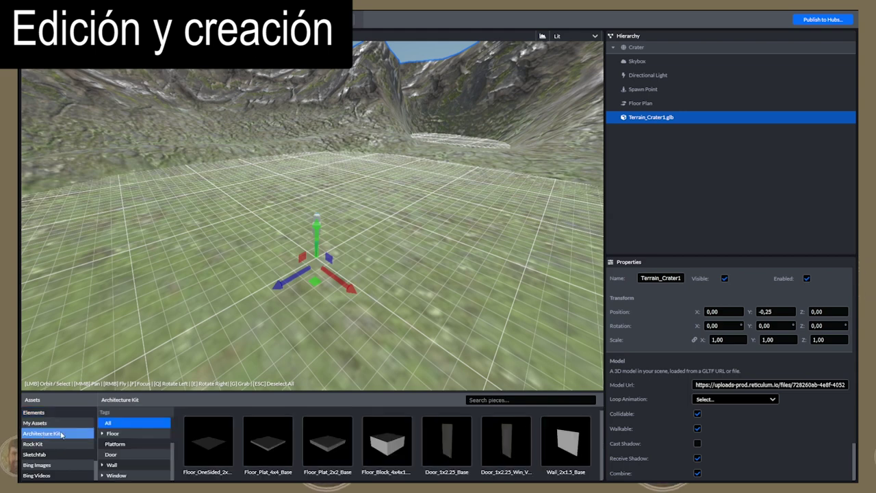
mouse_move(253, 436)
left_click_drag(264, 443, 312, 263)
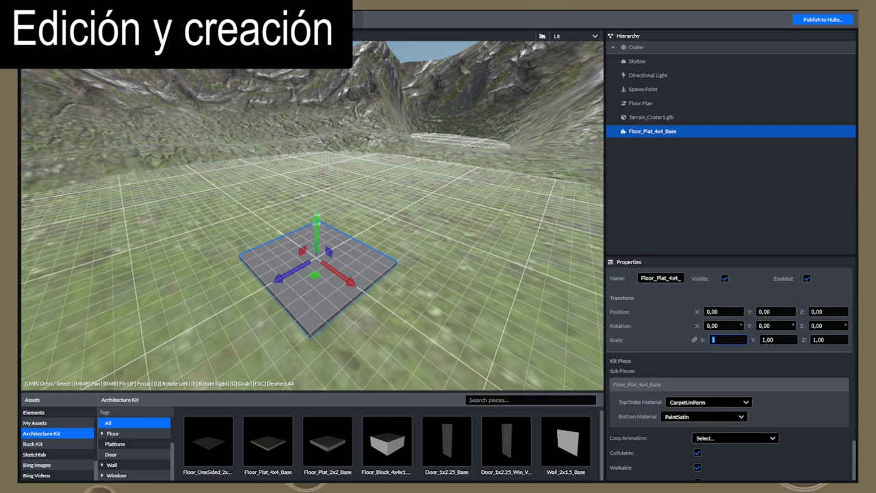
Step: Scale the floor platform uniformly to 2, unlink the scale axes, and set its Y and Z scales to 1
type("2")
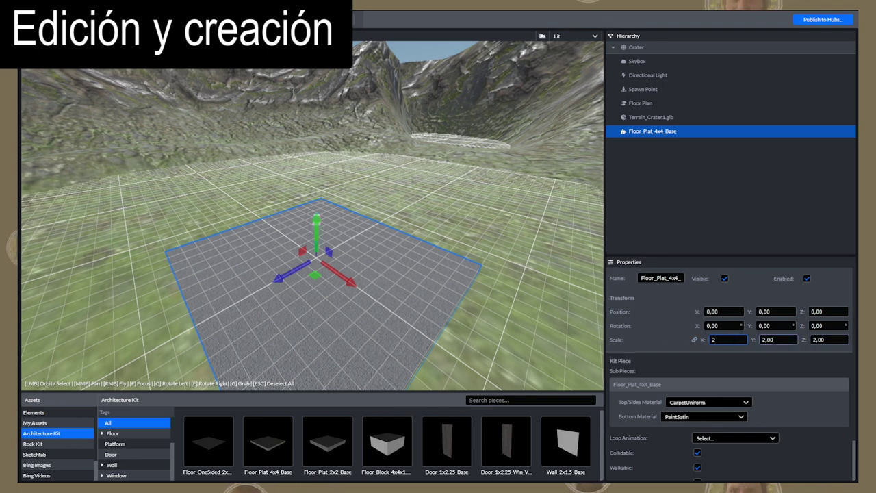
left_click(694, 339)
left_click(778, 339)
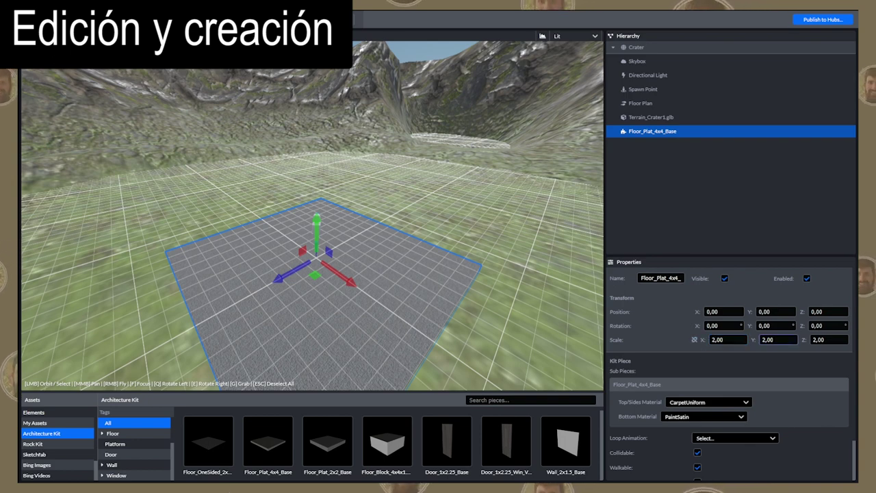
type("1")
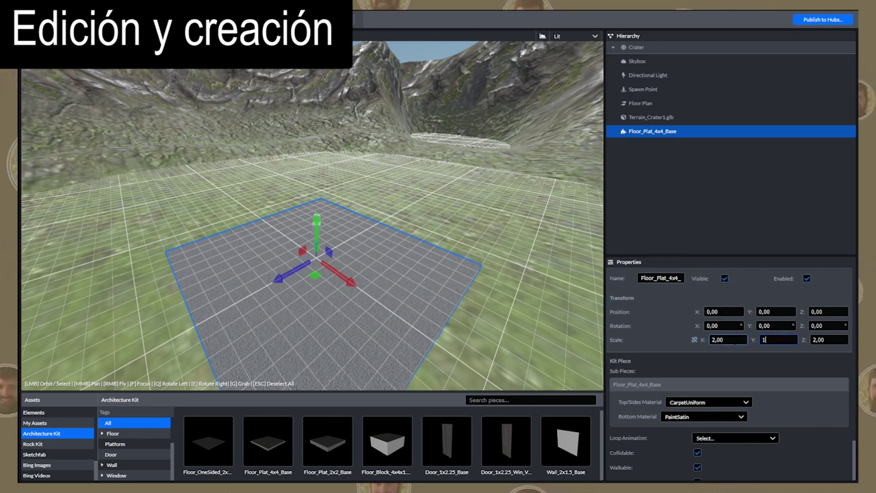
key("Tab")
type("1")
key("shift+Tab")
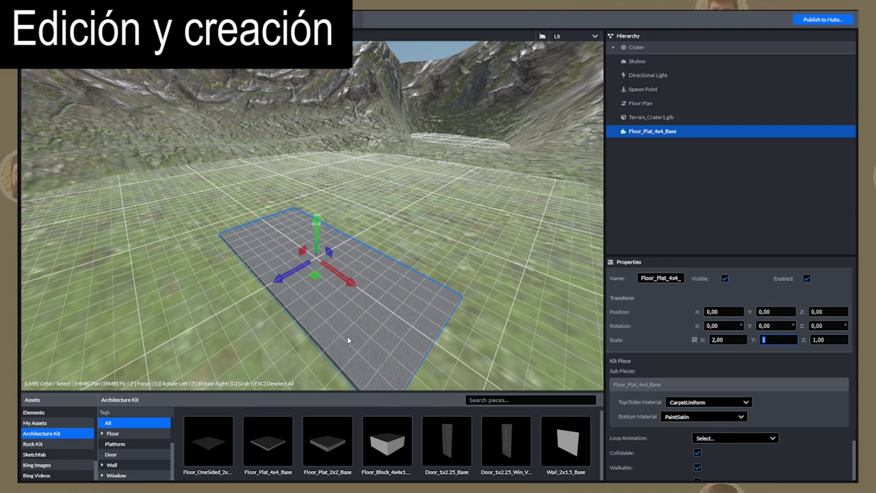
Step: Place one Wall_4x3_Base piece from the Architecture Kit on the floor platform at X 0.5, Z -1.5
left_click(114, 464)
scroll(115, 463, "down", 2)
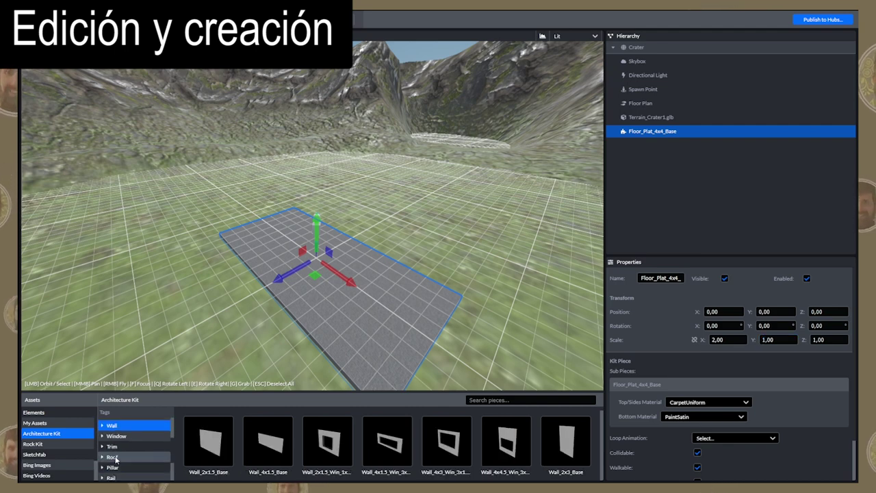
left_click(205, 441)
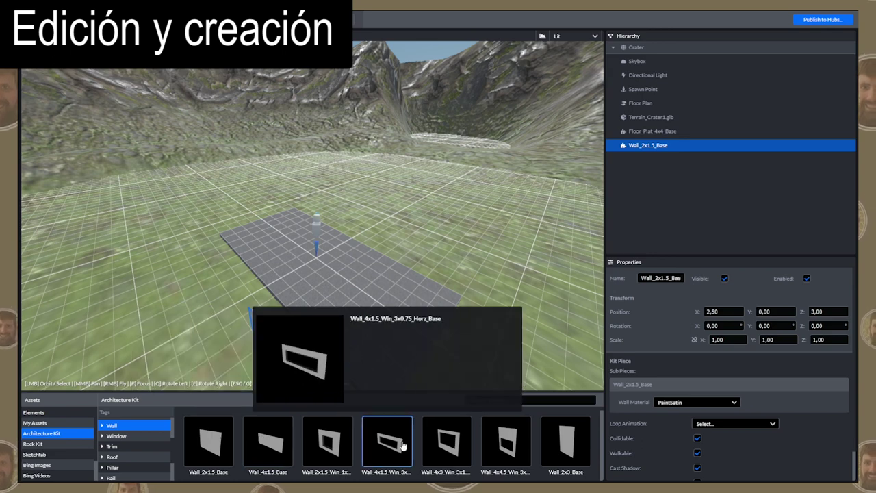
scroll(274, 437, "down", 2)
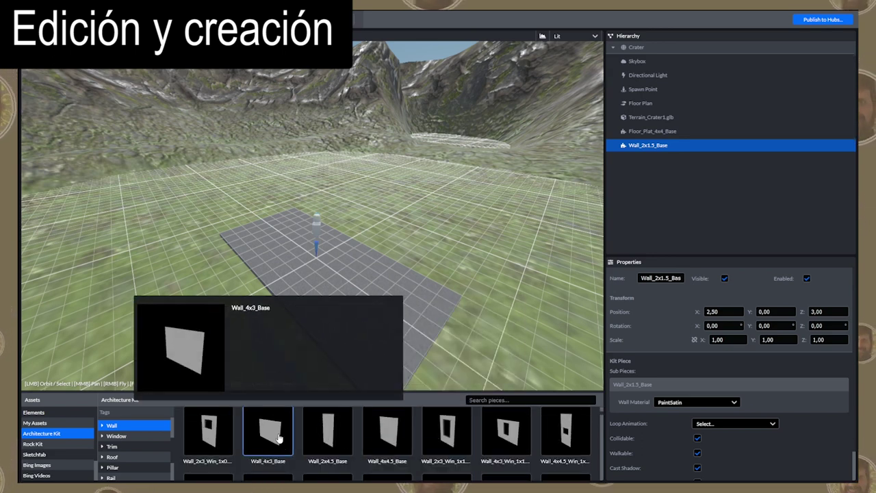
left_click(278, 438)
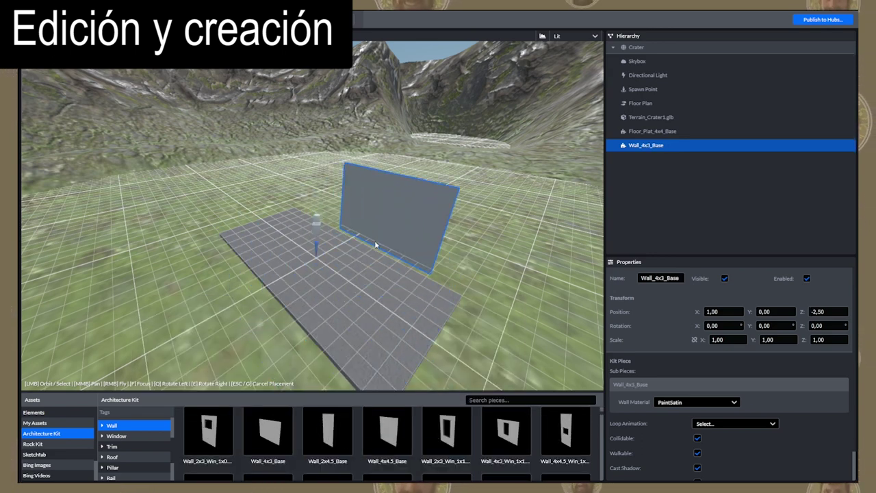
left_click(351, 254)
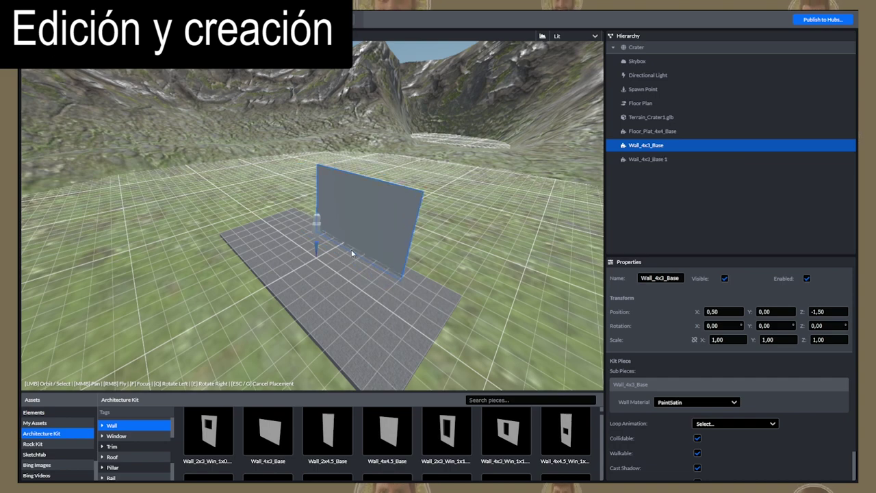
key("Escape")
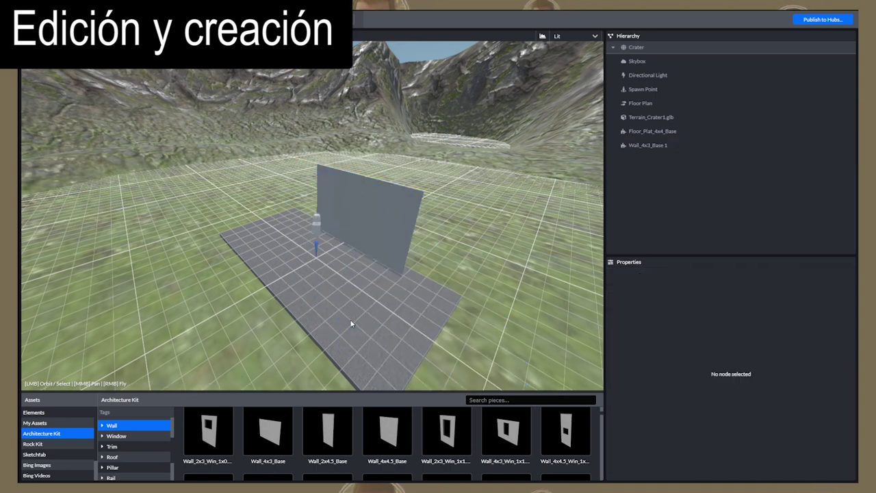
Step: Move the wall along its Z axis to -2, at the long edge of the floor platform
right_click_drag(395, 298, 322, 298)
left_click_drag(396, 298, 40, 263)
right_click_drag(41, 263, 287, 258)
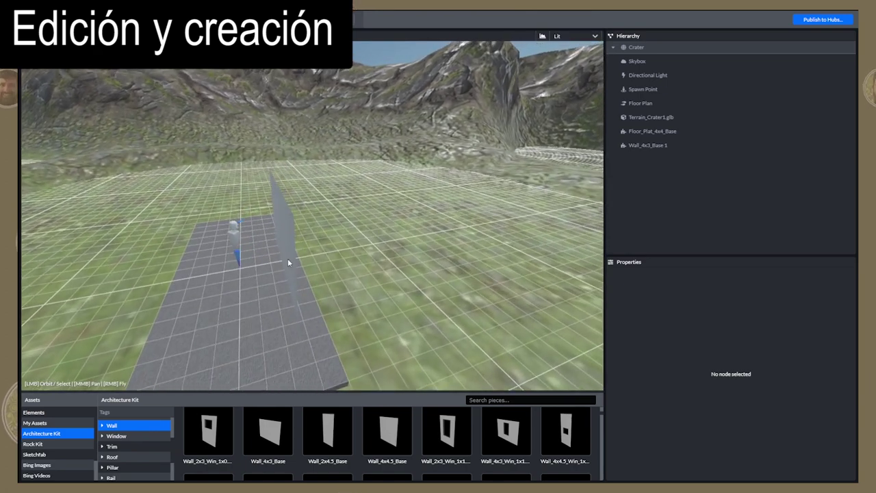
left_click(290, 251)
left_click_drag(248, 277, 255, 283)
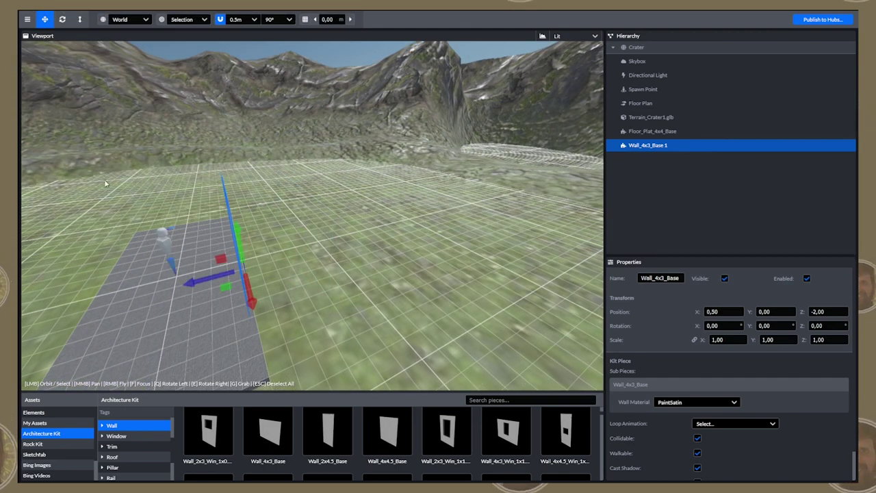
Step: Set the translation snap to 0.25 m and try moving the wall along its Z axis
left_click(253, 20)
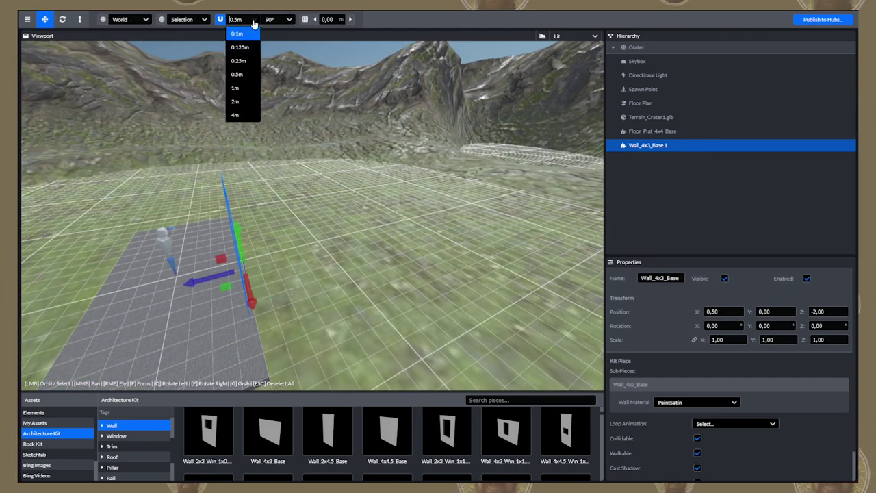
left_click(240, 61)
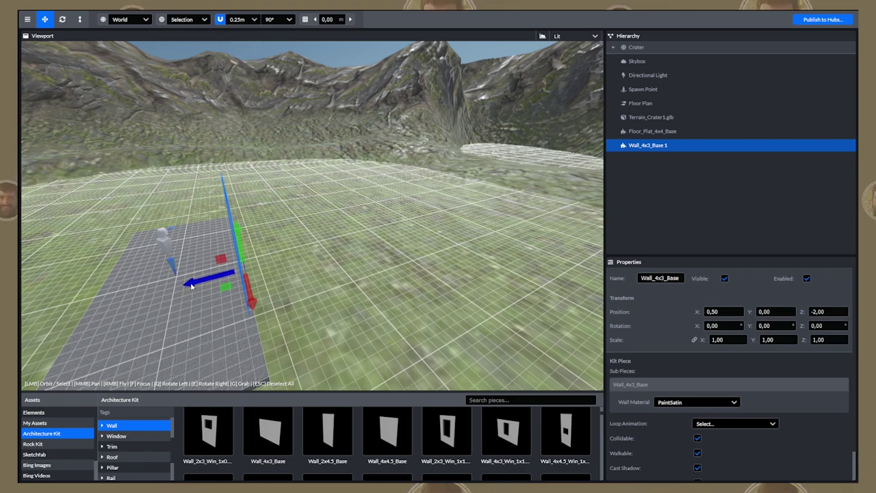
left_click_drag(193, 286, 189, 287)
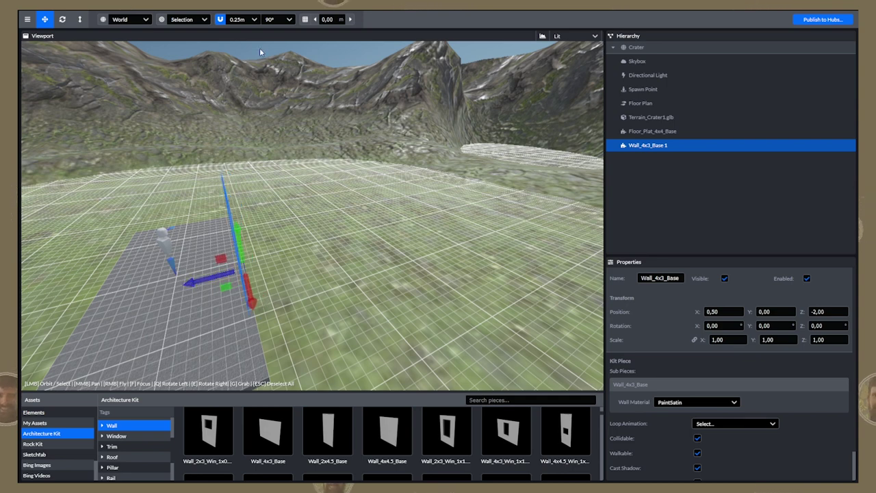
Step: Change the translation snap to 1 m and test it by shifting the wall along Z
left_click(254, 26)
left_click(236, 86)
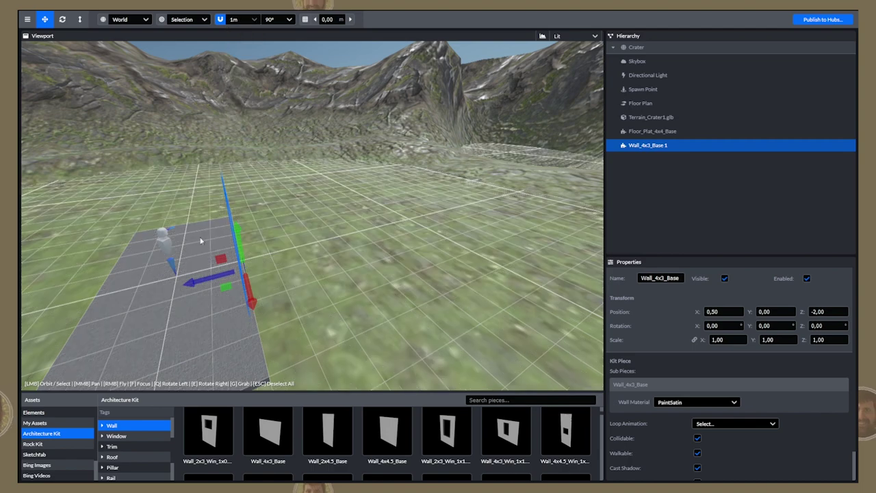
mouse_move(194, 286)
left_mouse_down()
mouse_move(306, 269)
mouse_move(193, 299)
mouse_move(215, 294)
mouse_move(200, 295)
left_mouse_up()
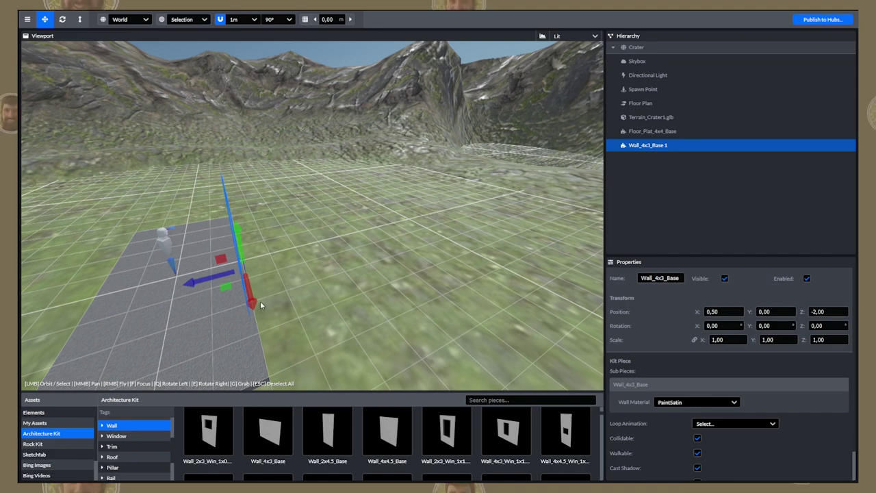
Step: Set the wall's X position to 4
right_click_drag(252, 343, 321, 287)
middle_click_drag(201, 361, 447, 194)
left_click_drag(362, 212, 401, 222)
scroll(401, 222, "down", 3)
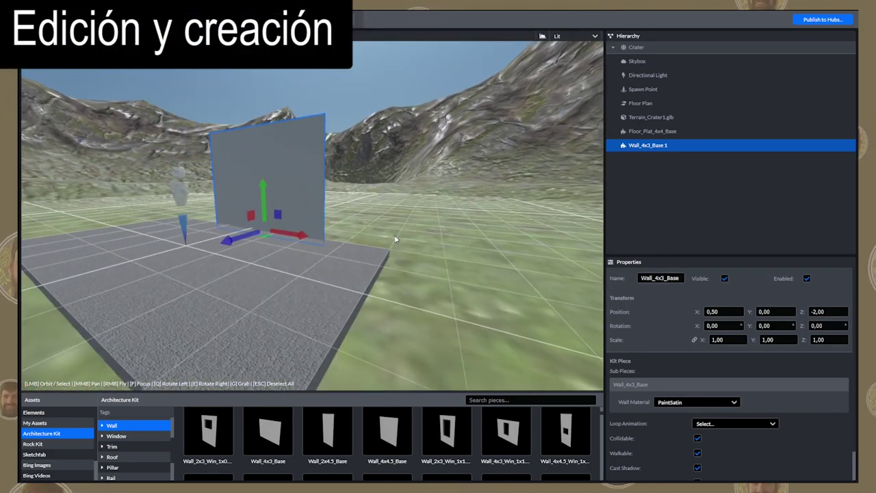
left_click_drag(207, 302, 277, 329)
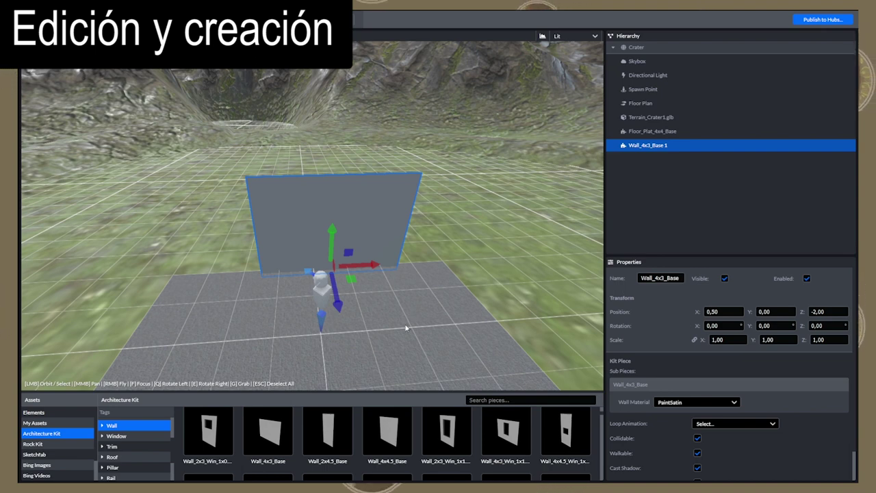
left_click(725, 313)
type("4")
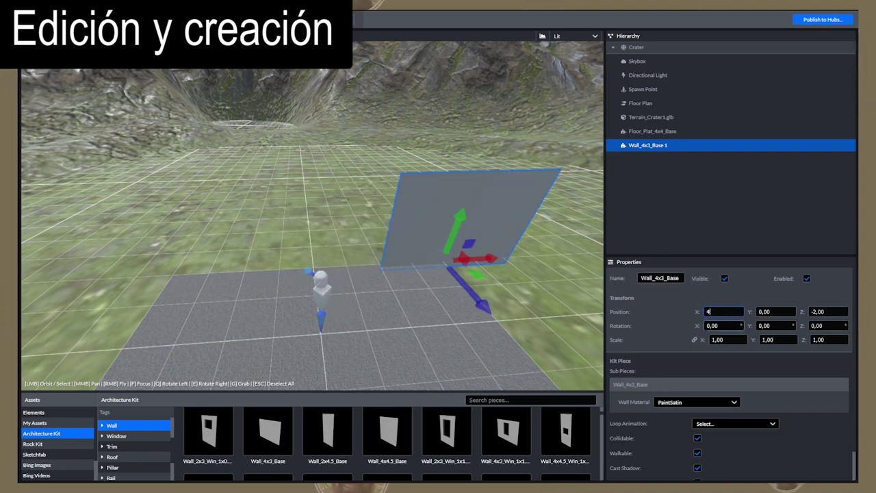
Step: Set the wall's X position to 2 and change its wall material to BricksLight
type("2")
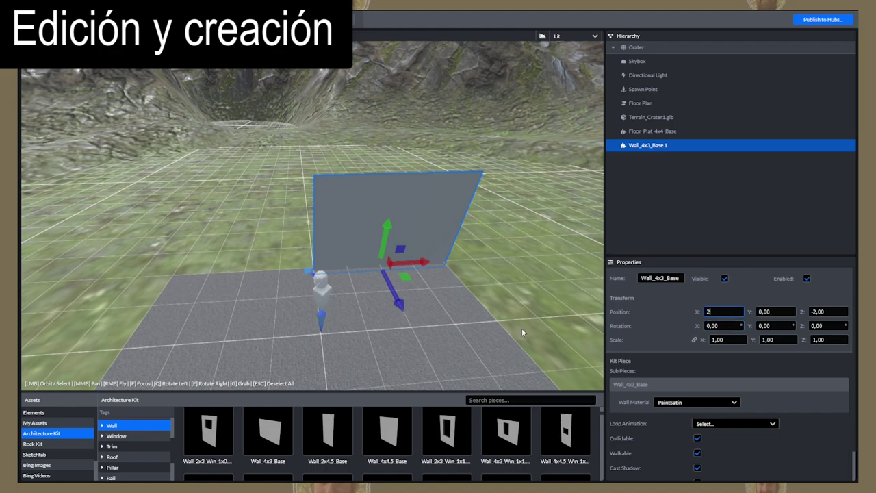
middle_click_drag(429, 352, 395, 327)
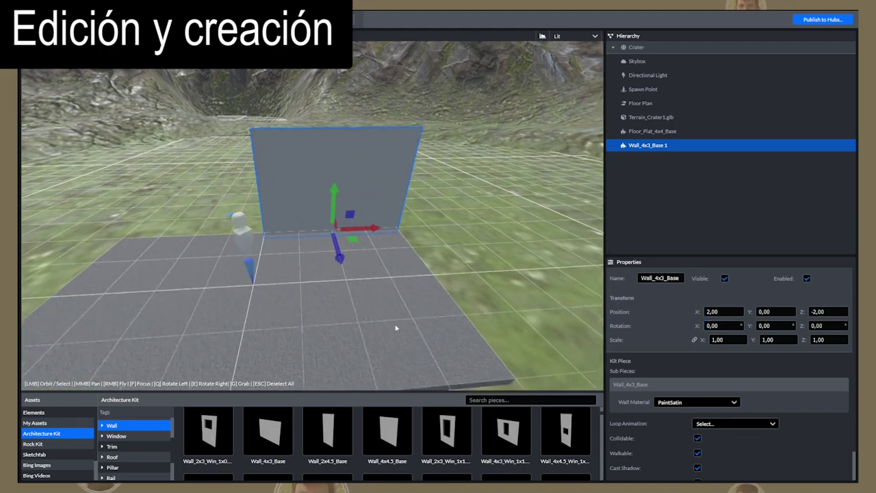
right_click_drag(395, 327, 346, 318)
right_click_drag(396, 345, 479, 325)
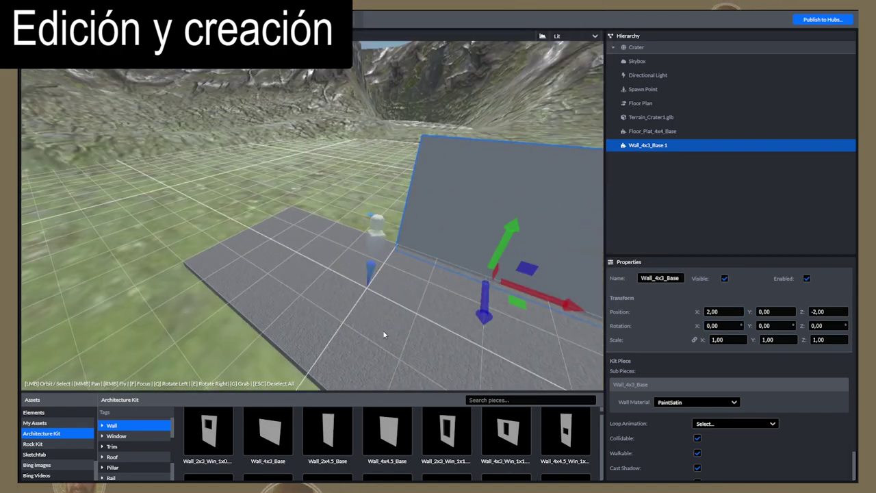
left_click_drag(382, 330, 337, 320)
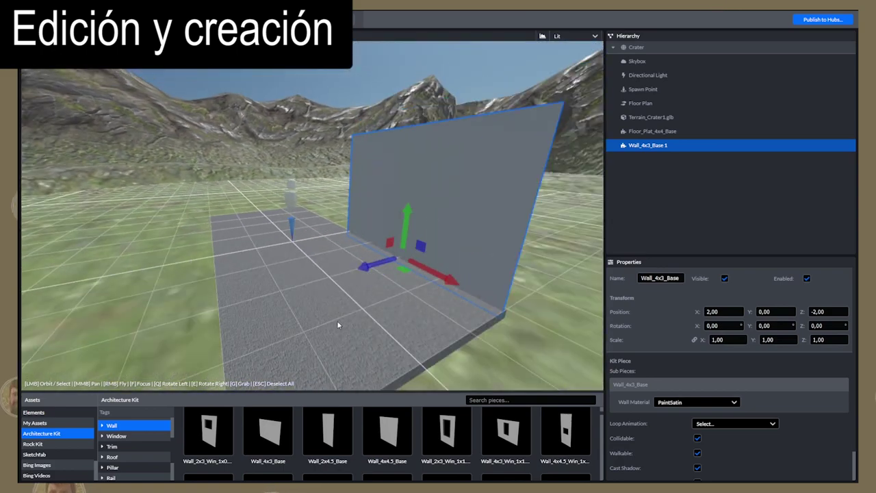
left_click(716, 403)
left_click(701, 429)
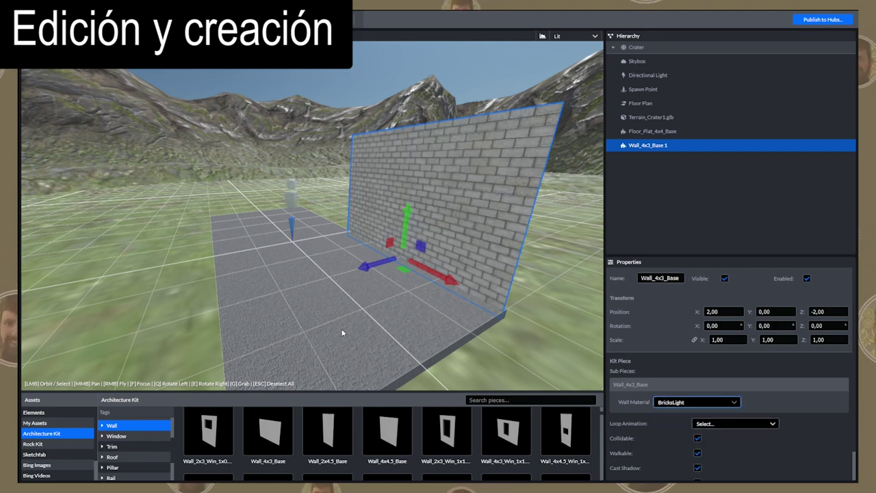
Step: Duplicate the brick wall and move the copy along the X axis to -2, flush beside the original
left_click_drag(347, 333, 346, 255)
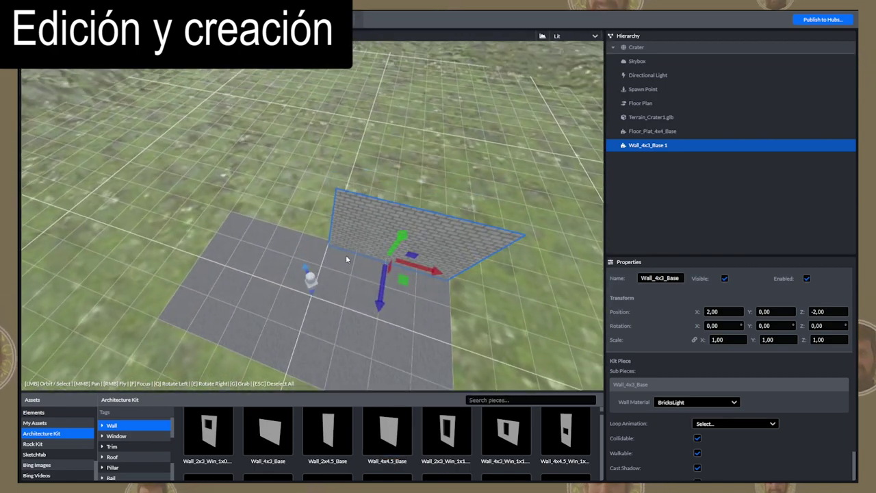
right_click_drag(348, 252, 348, 290)
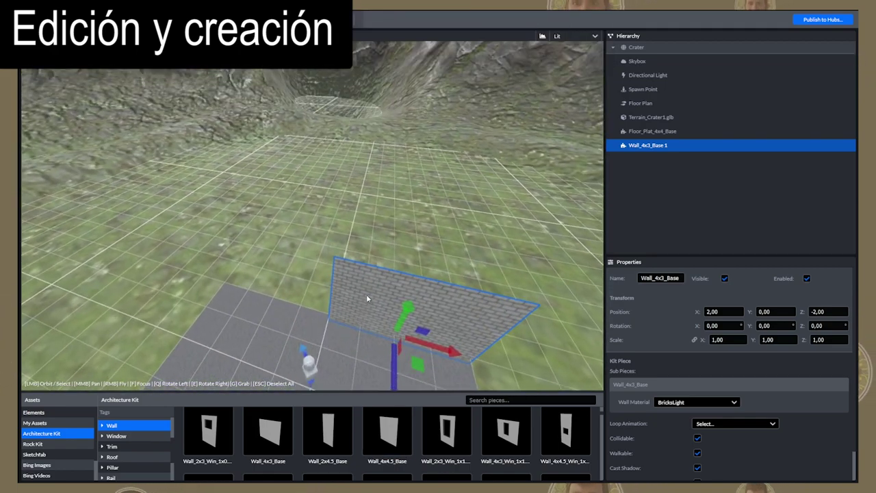
right_click(670, 149)
left_click(679, 169)
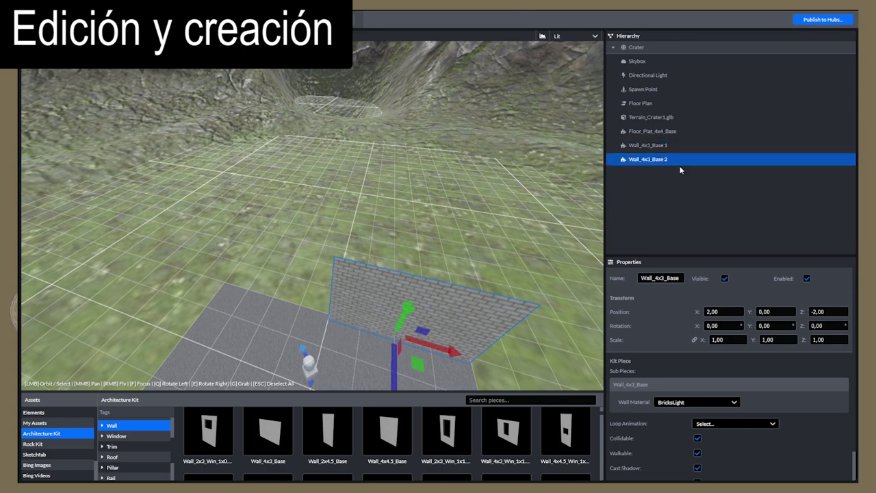
left_click_drag(455, 356, 323, 317)
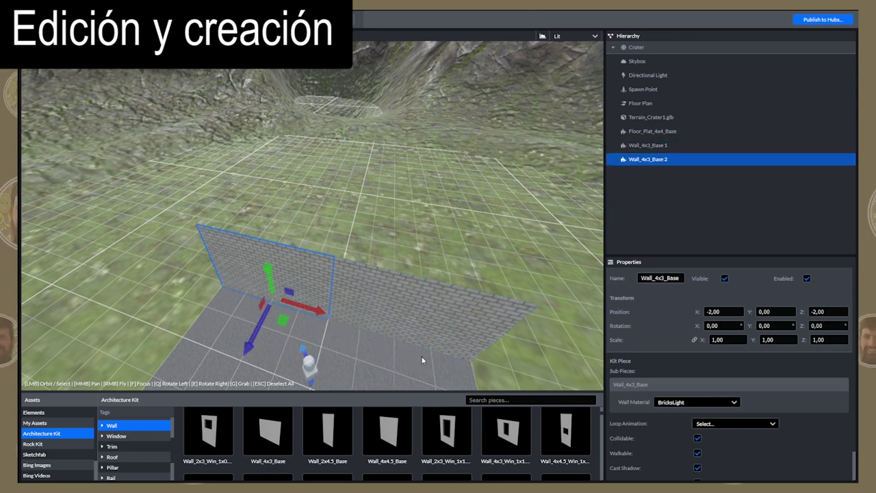
Step: Duplicate both brick wall pieces together and move the copies along Z to 2, onto the opposite long edge of the floor
left_click(385, 364)
middle_click_drag(354, 359, 339, 251)
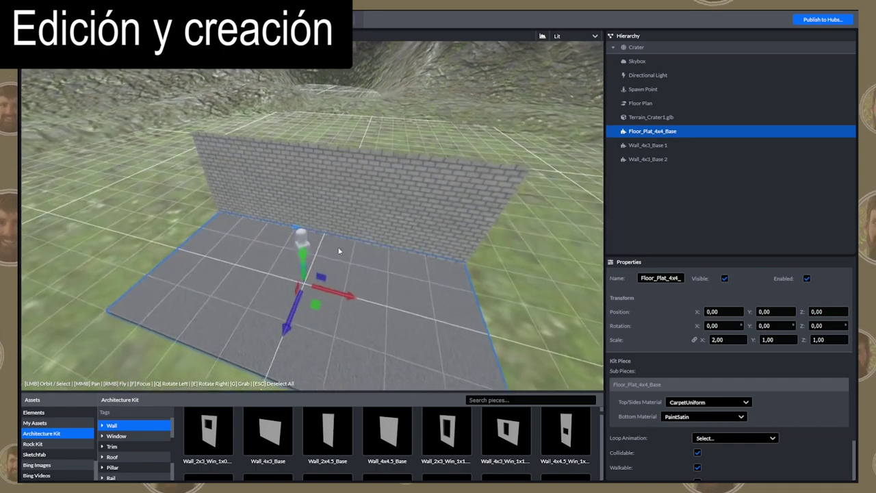
left_click(642, 145)
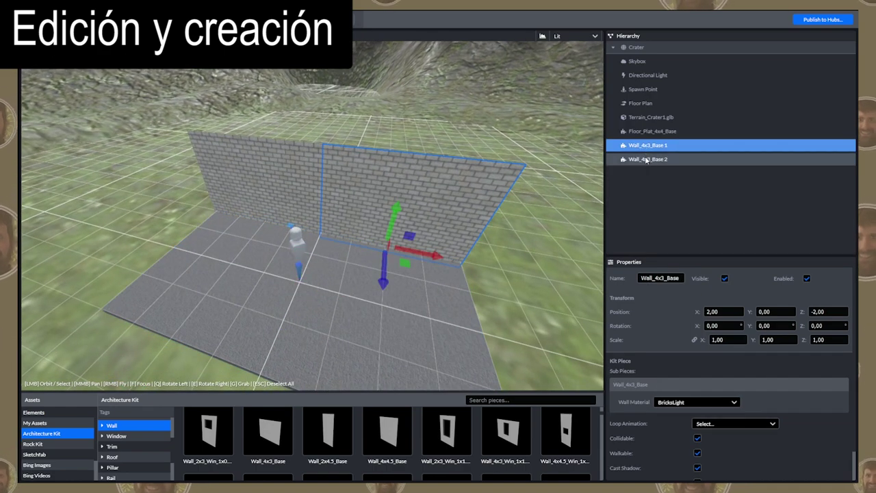
left_click(646, 159, "shift")
right_click(644, 161)
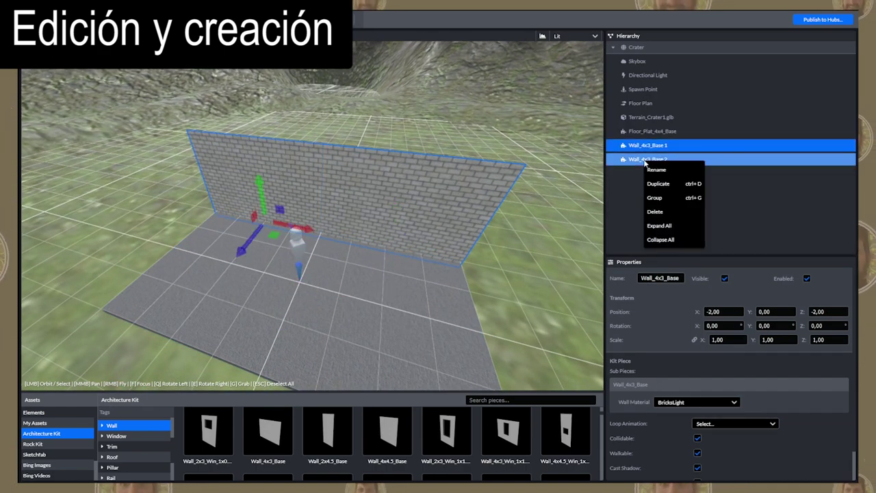
left_click(659, 183)
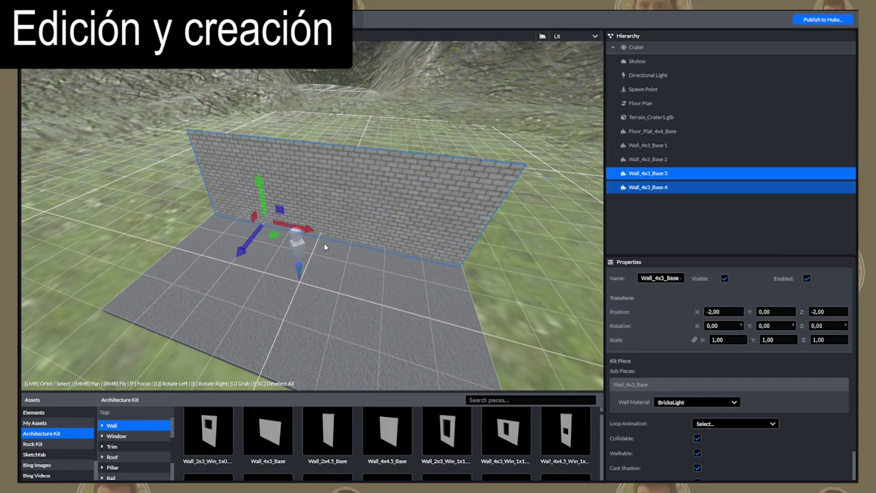
left_click_drag(242, 253, 133, 379)
Step: Set the Y rotation of the two copied walls to 180 degrees so their brick faces point inward
left_click_drag(472, 301, 340, 244)
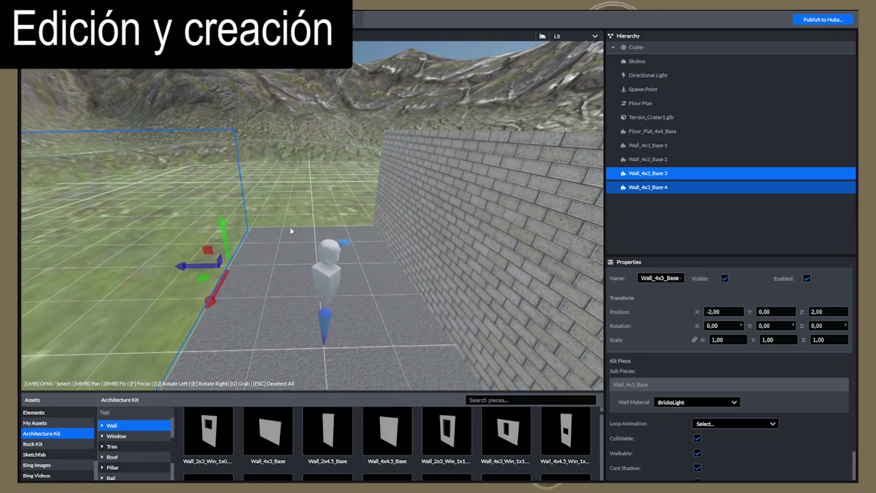
left_click(163, 219)
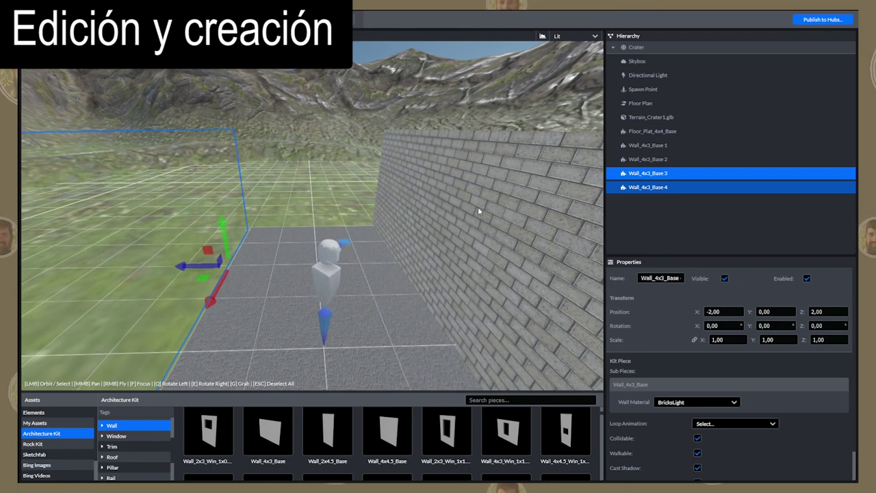
left_click(773, 325)
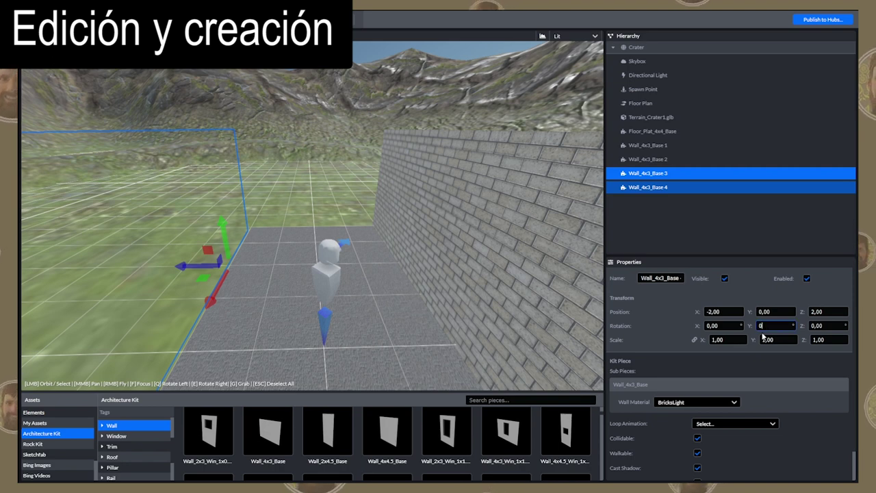
type("0")
double_click(773, 325)
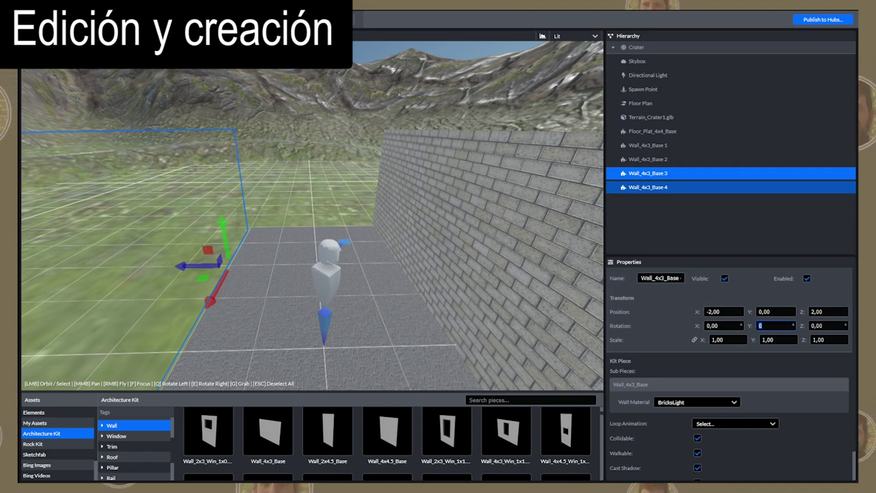
type("180")
key("Return")
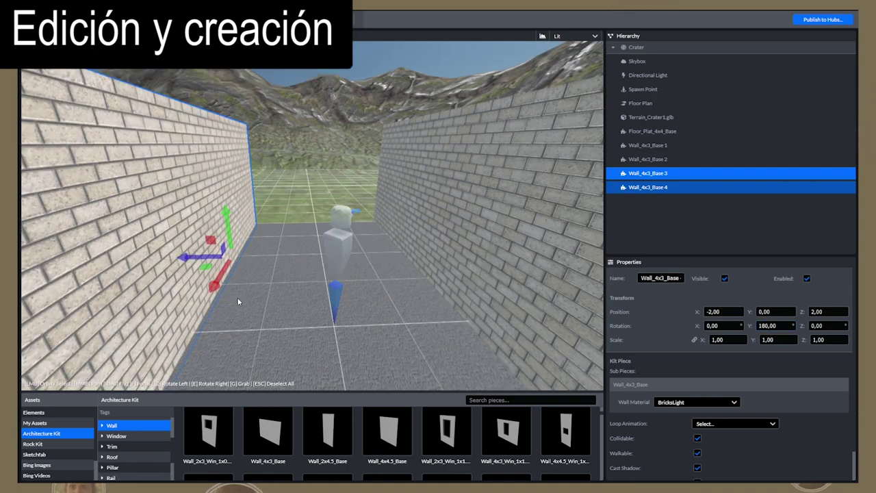
Step: Place one Roof_2x4x1.5_C piece from the Architecture Kit's Roof category at X -2, Z 1 on the floor
left_click(113, 456)
mouse_move(346, 439)
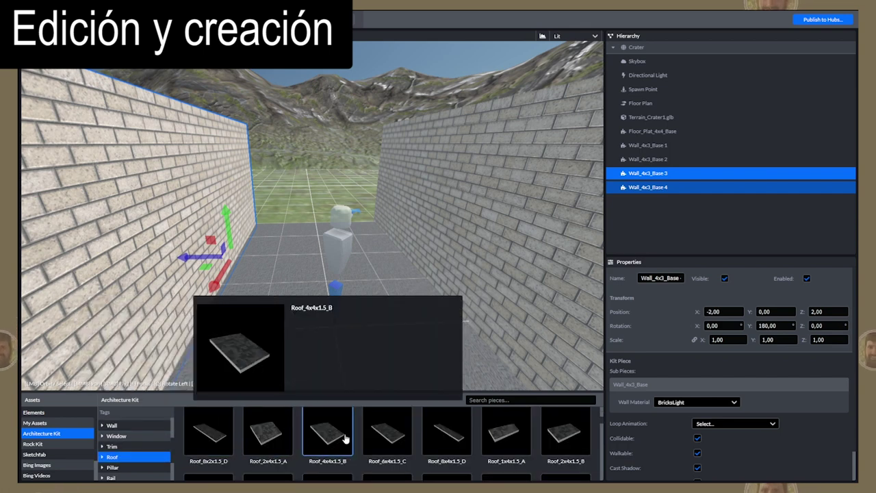
scroll(405, 435, "down", 2)
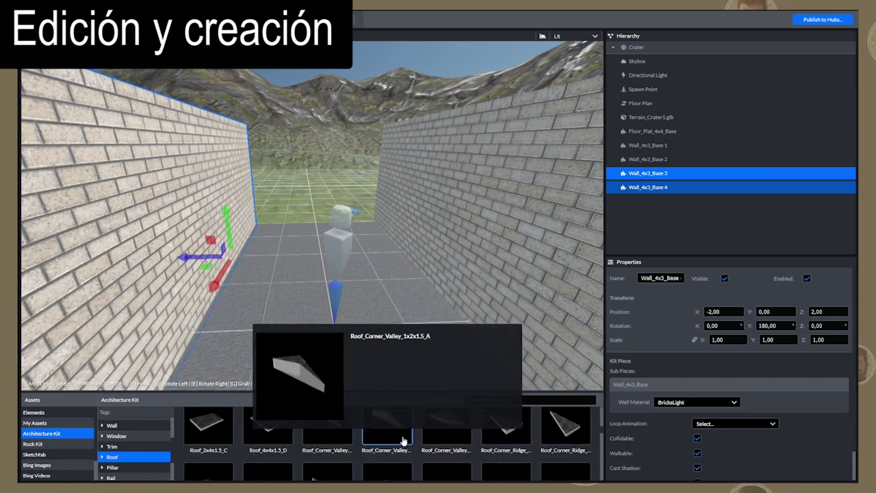
mouse_move(225, 448)
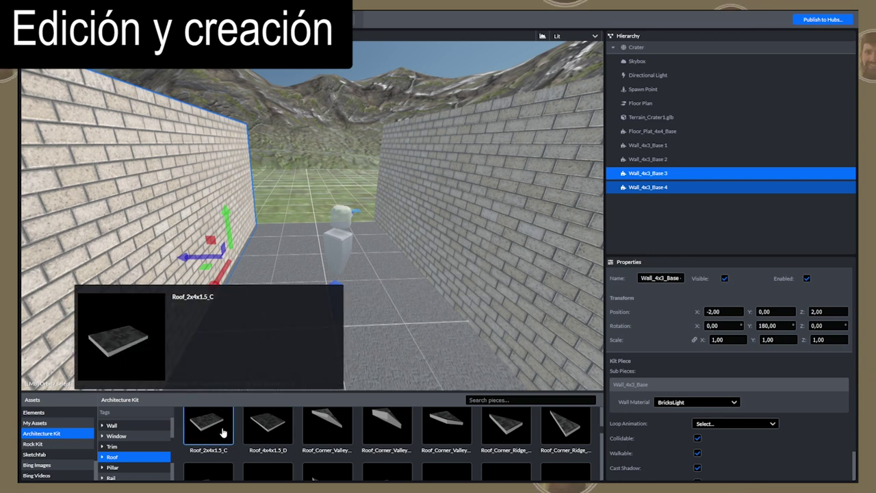
left_click(222, 429)
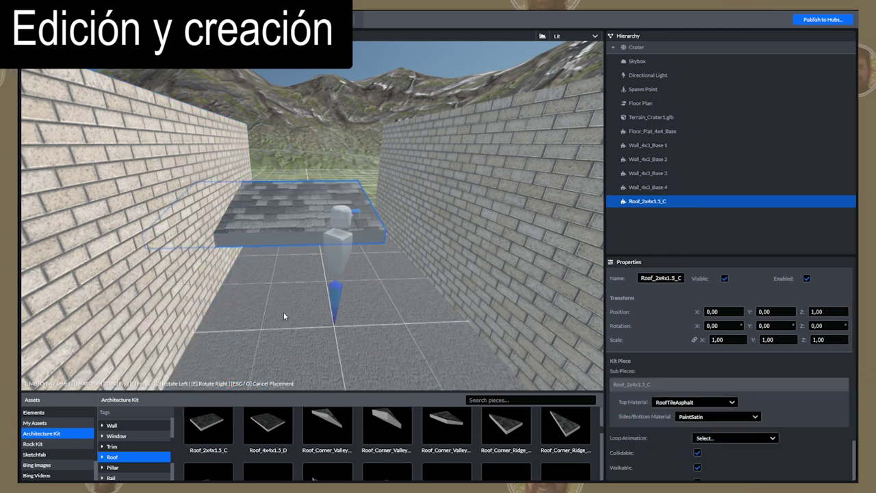
left_click(261, 273)
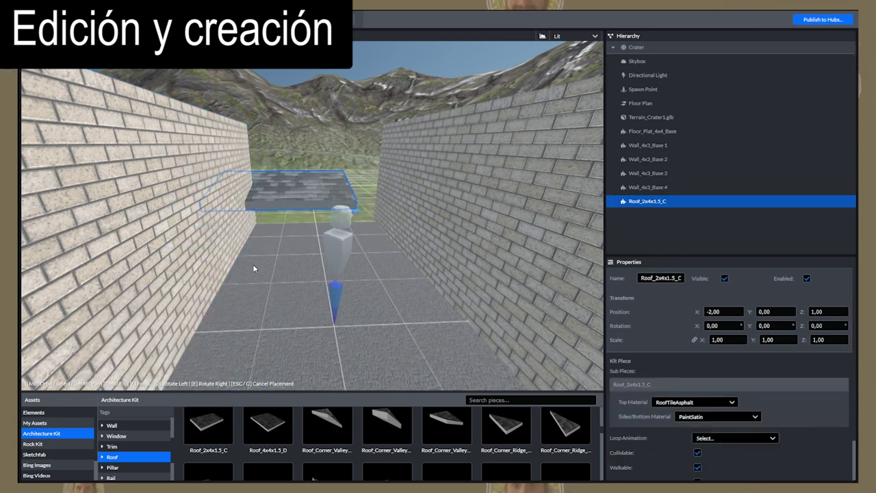
key("Escape")
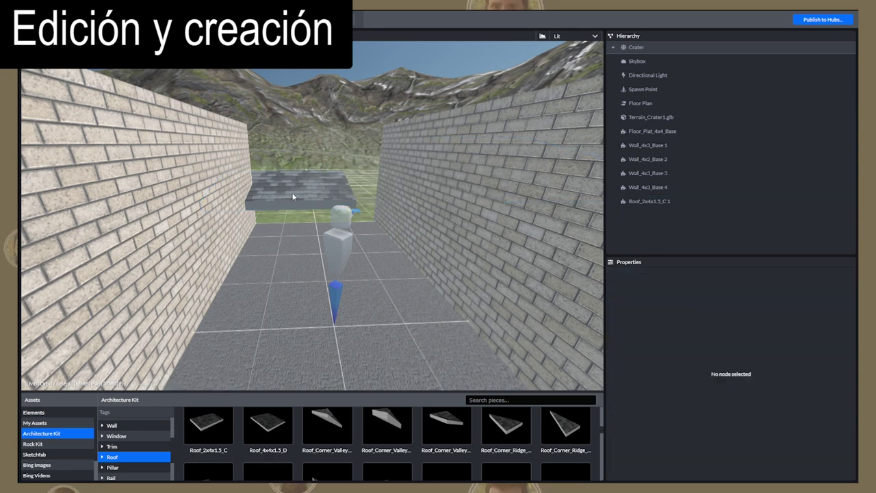
Step: Rotate the roof piece 90 degrees around Y and move it to Y 1, Z -3
type("90")
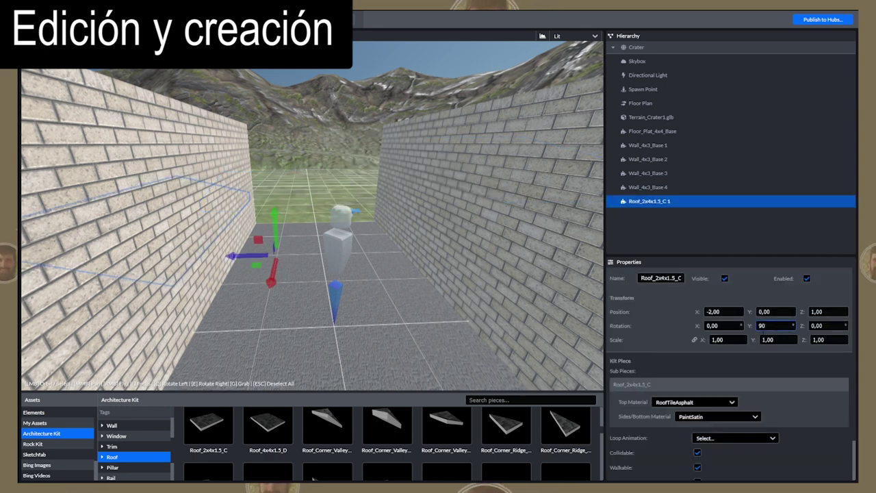
left_click_drag(231, 258, 371, 259)
left_click_drag(414, 207, 420, 122)
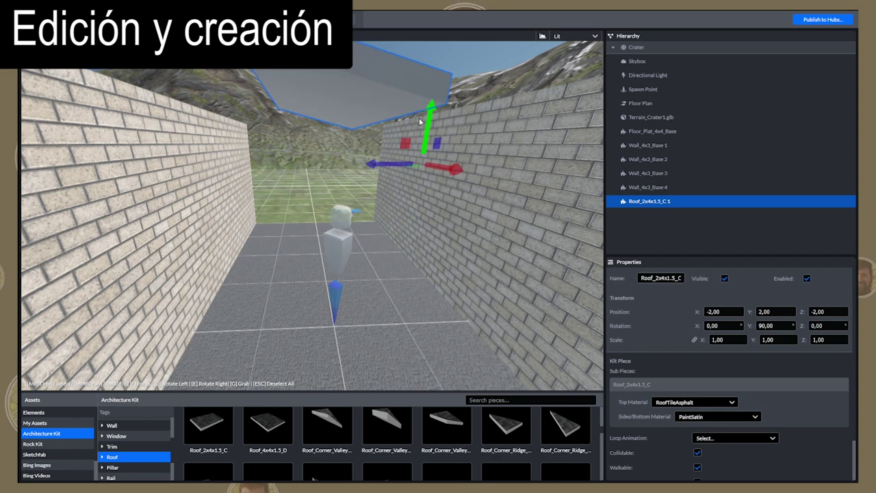
left_click_drag(415, 166, 443, 222)
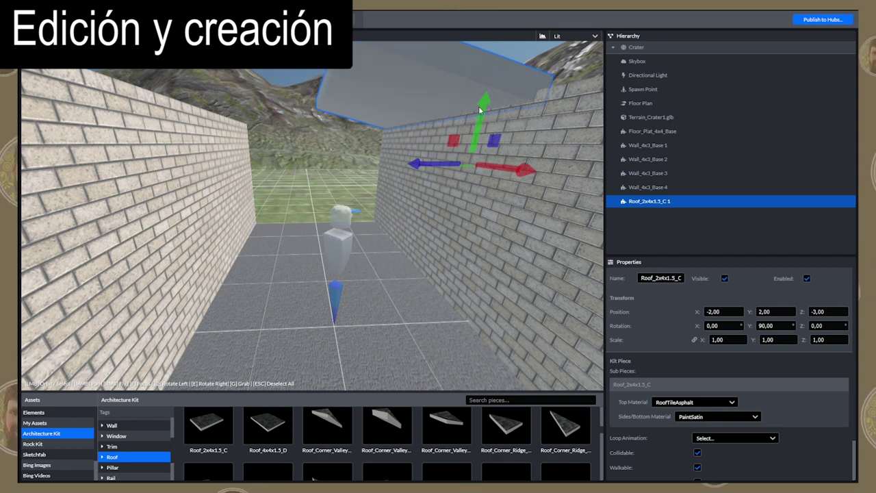
left_click_drag(480, 109, 477, 137)
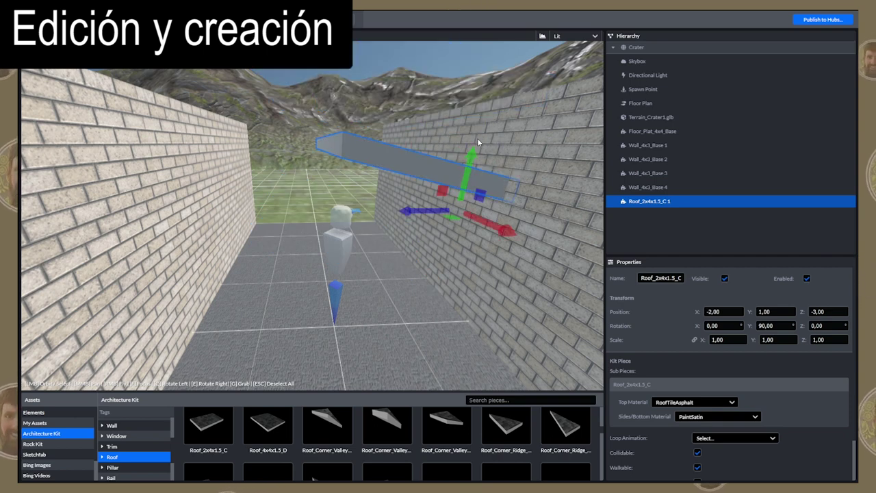
Step: Scale the roof piece to 2 along X only, keeping Y and Z at 1, and move it to Z -4
left_click(726, 342)
type("2")
left_click(695, 339)
left_click(777, 339)
type("1")
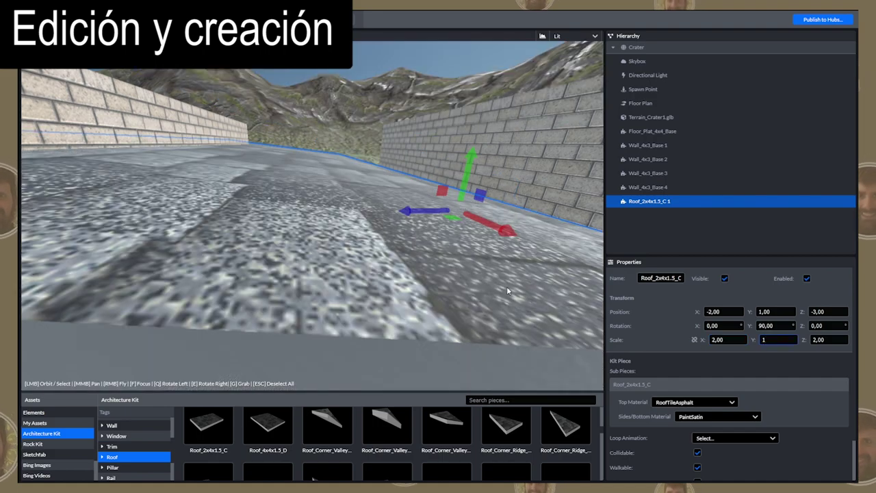
key("Tab")
type("1")
left_click_drag(317, 252, 444, 238)
Step: Set the roof piece's sides and bottom material to WoodSlats and check it from inside and above the structure
left_click_drag(441, 376, 362, 201)
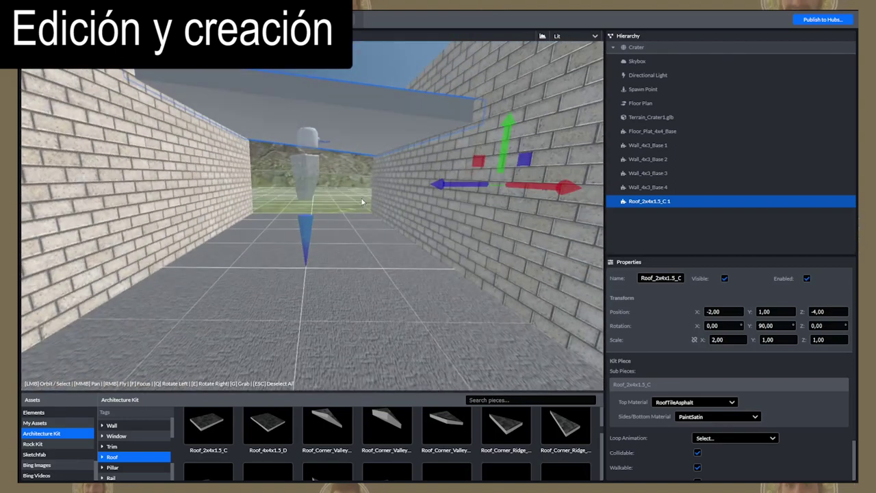
left_click(697, 417)
left_click(684, 418)
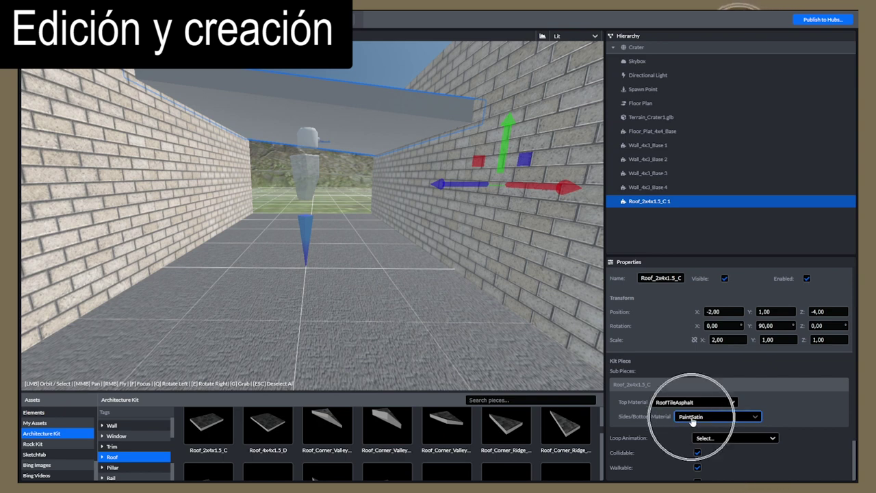
scroll(687, 426, "down", 2)
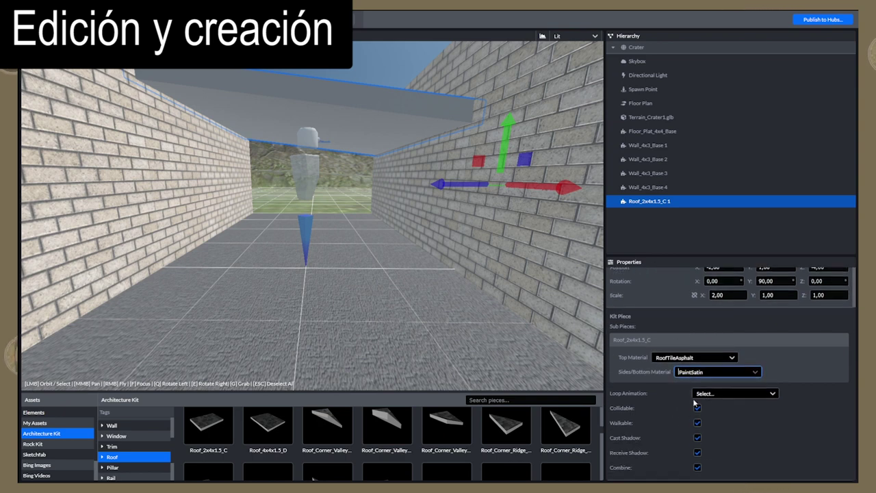
left_click(739, 374)
left_click(712, 441)
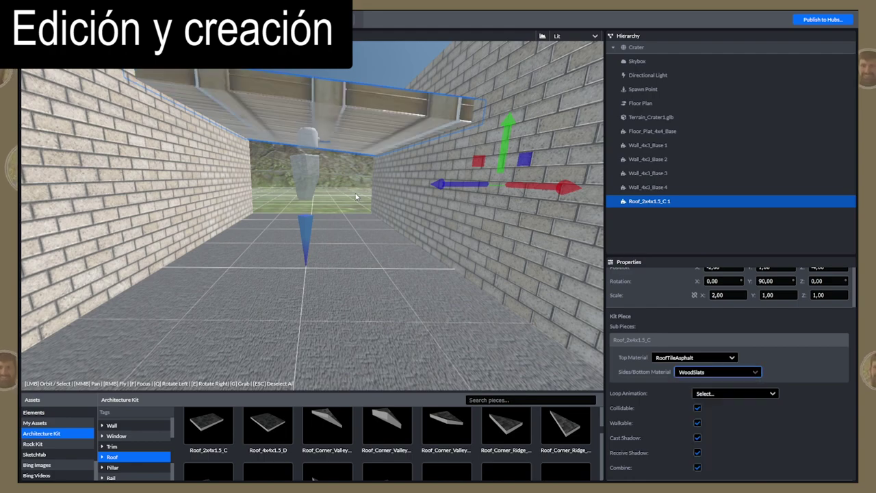
mouse_move(438, 226)
left_mouse_down()
mouse_move(378, 174)
mouse_move(374, 194)
left_mouse_up()
scroll(374, 193, "down", 3)
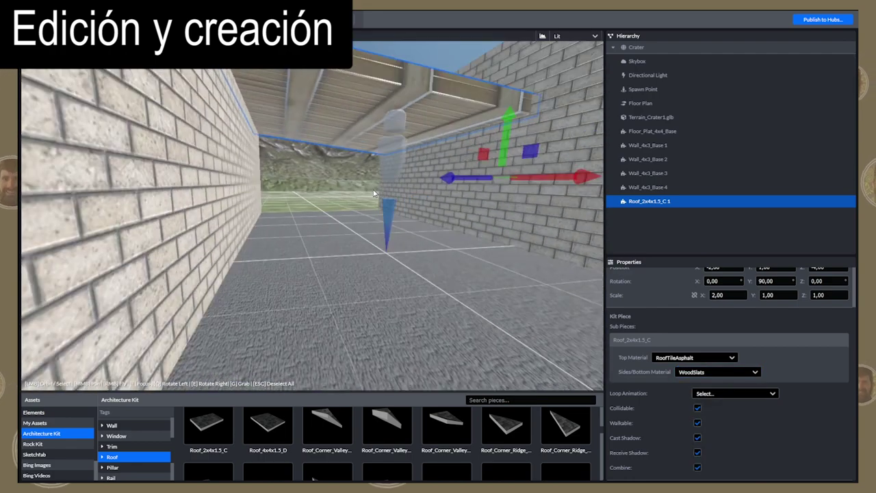
middle_click_drag(291, 164, 261, 231)
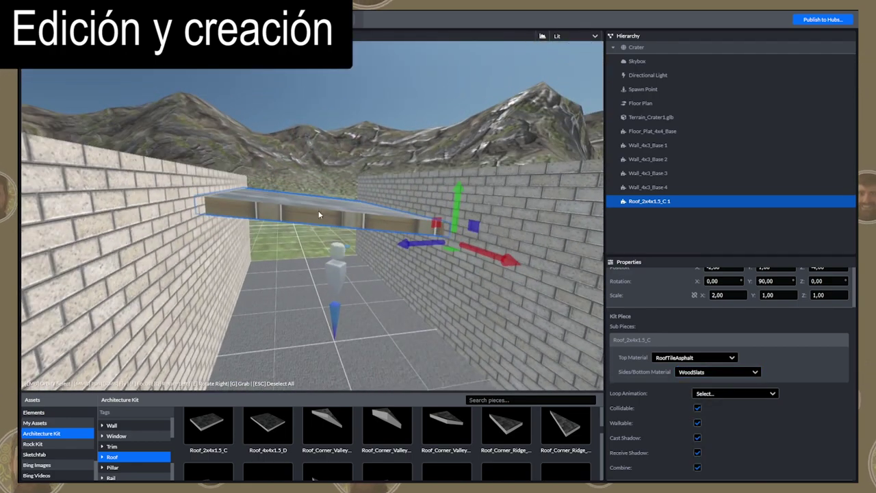
Step: Raise the roof piece to Y 2 and scale the two wall pieces at Z 2 to 1.5 along Y
left_click_drag(457, 198, 457, 168)
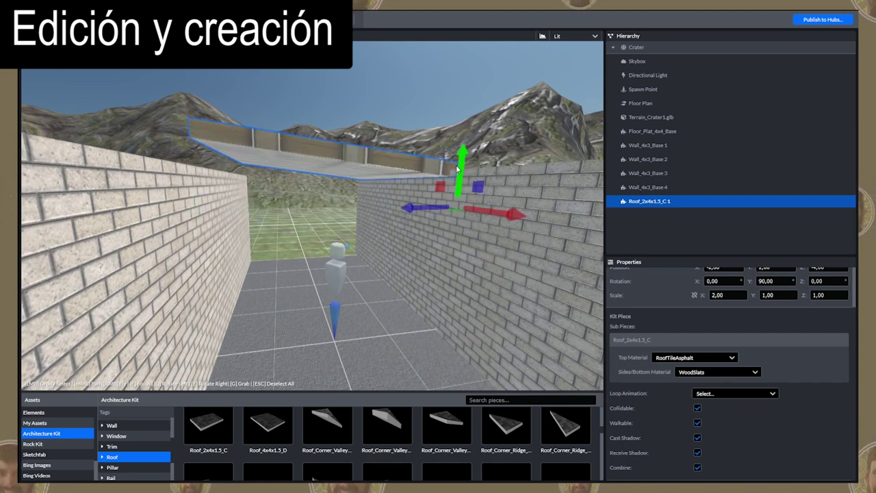
left_click(177, 248)
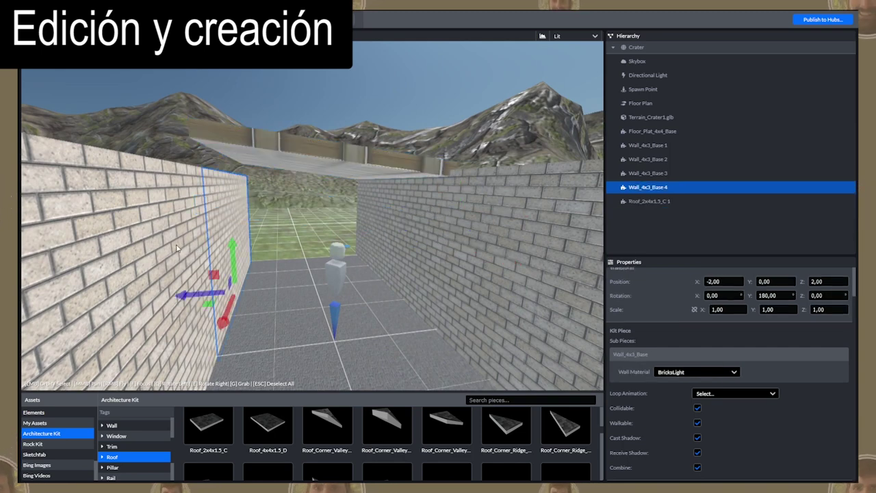
type("1.5")
left_click(137, 239)
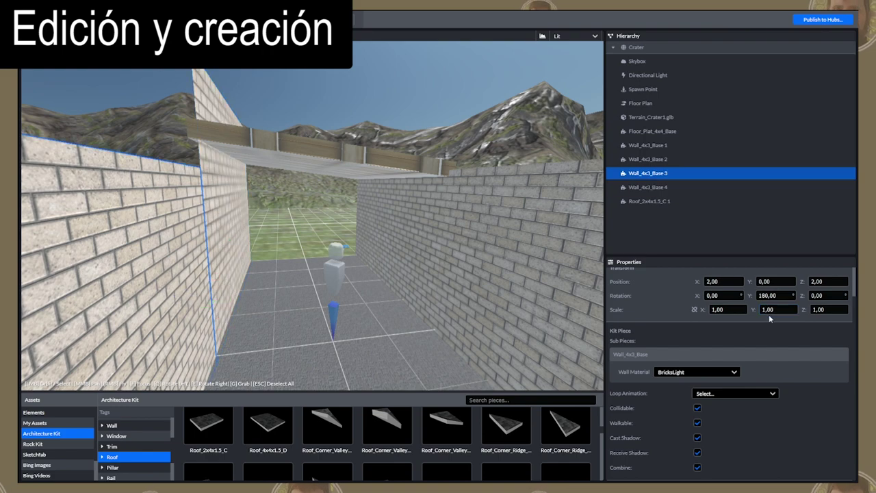
left_click(771, 311)
type("1.5")
left_click(212, 234)
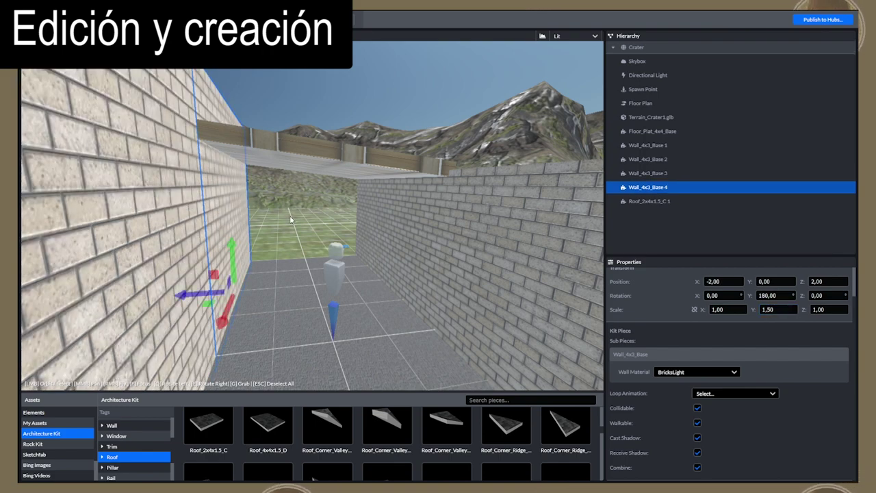
Step: Duplicate the raised roof piece and move the copy along X to cover the other half of the structure
left_click_drag(290, 217, 280, 227)
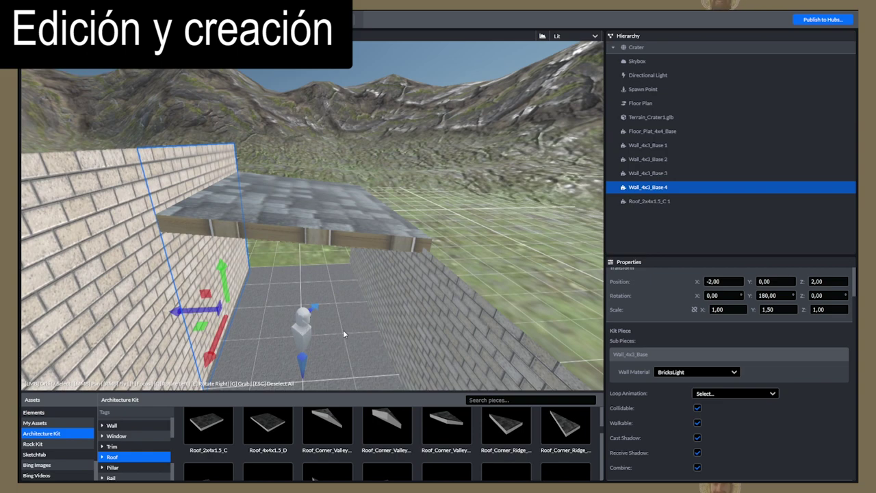
left_click_drag(299, 315, 282, 327)
left_click(320, 212)
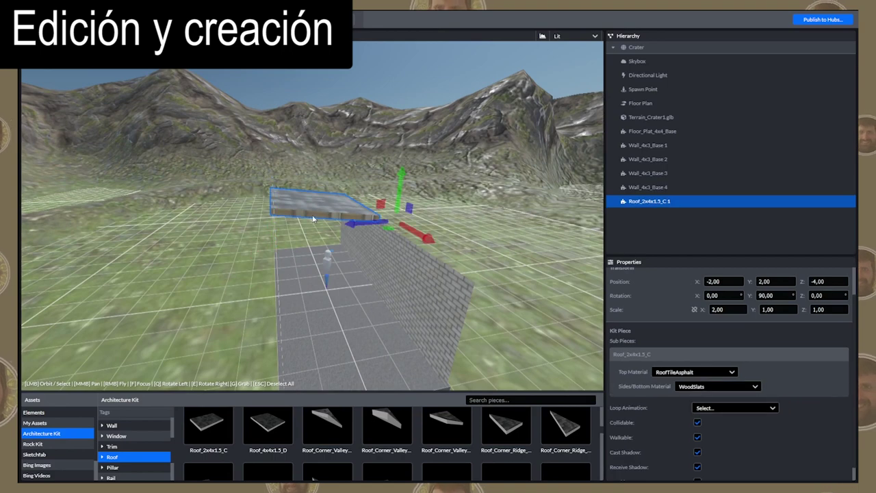
key("ctrl+d")
left_click_drag(423, 237, 469, 297)
Step: Duplicate the wall piece at X 2, Z -2, rotate the copy 90 degrees around Y and move it to X -4, Z 0
left_click(432, 332)
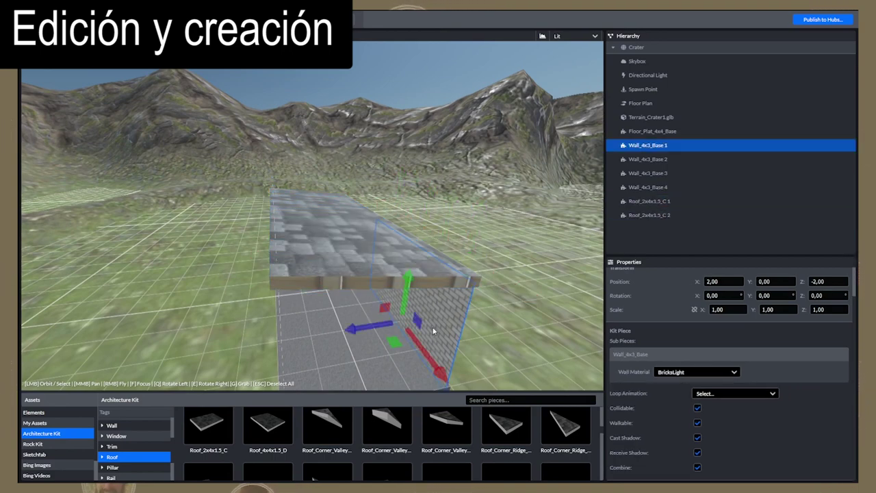
key("ctrl+d")
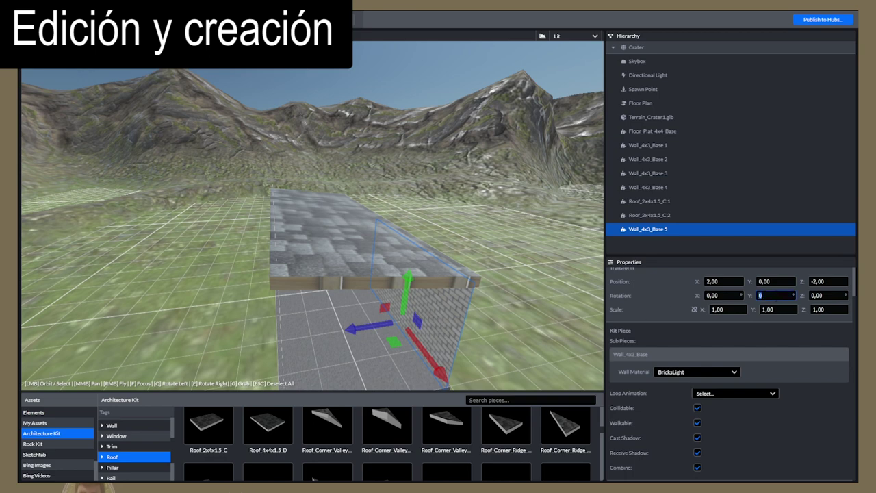
left_click_drag(439, 375, 401, 323)
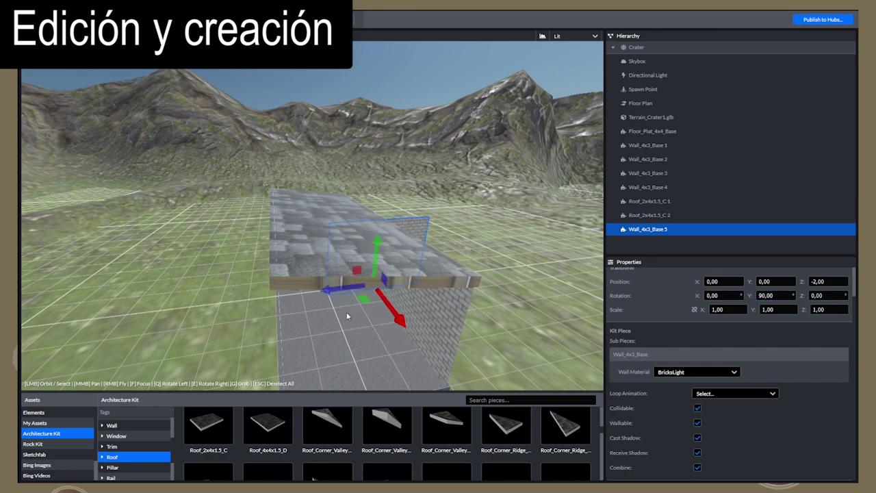
Step: Duplicate the same side wall again, rotate the copy -90 degrees around Y and move it to X 4, Z 0
left_click(443, 325)
key("ctrl+d")
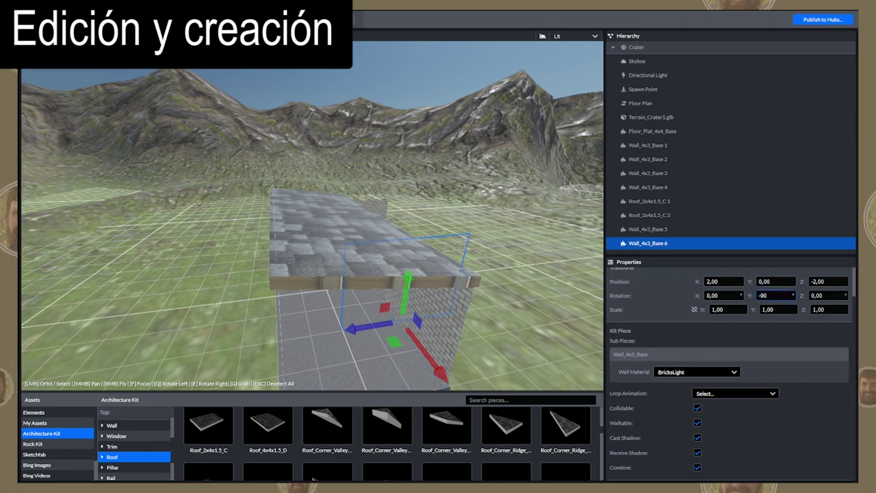
left_click_drag(434, 373, 460, 409)
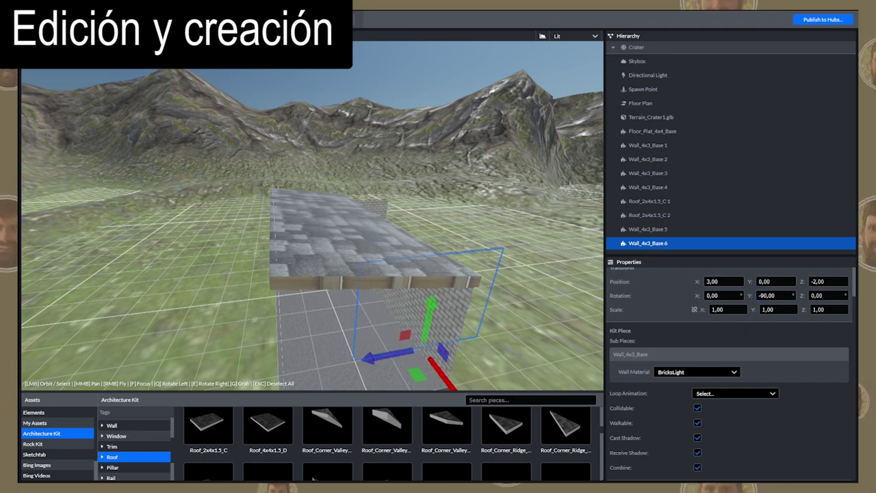
left_click_drag(308, 328, 254, 335)
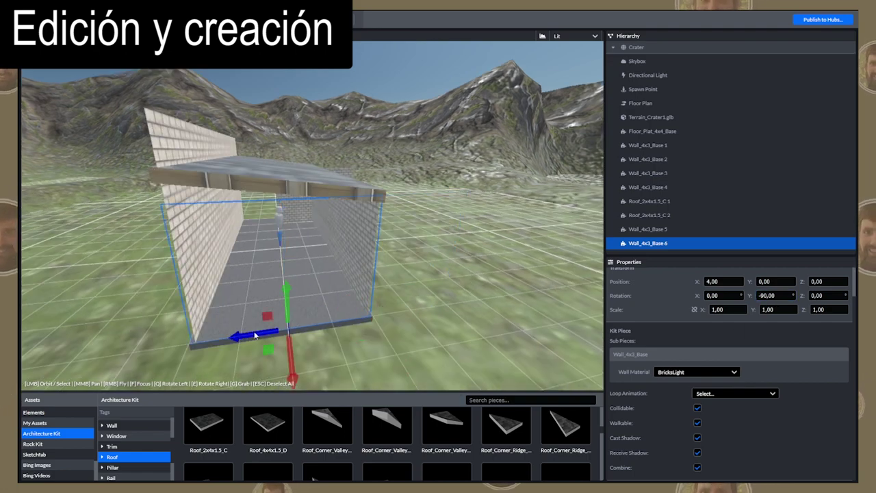
Step: Scale both end walls, at X 4 and X -4, to 1.5 along Y so they reach the roof
left_click(777, 310)
type(".5")
left_click(229, 281)
left_click_drag(410, 287, 324, 309)
scroll(324, 309, "up", 5)
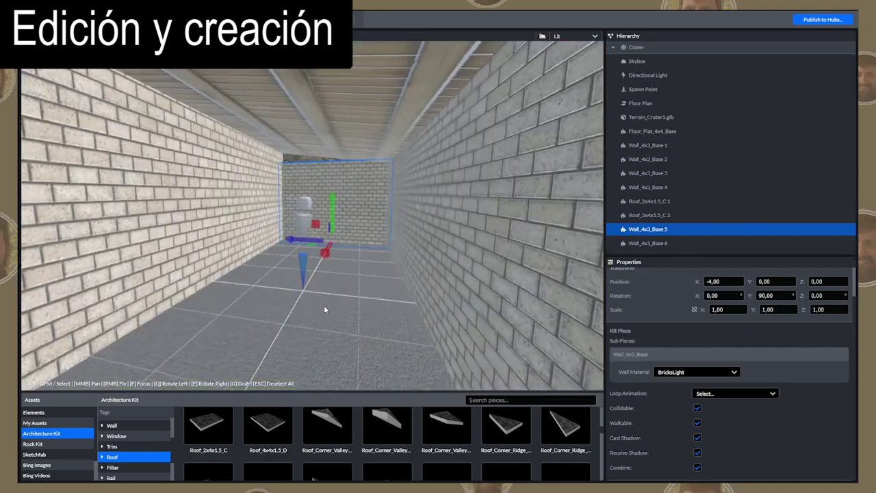
left_click(777, 309)
type(".5")
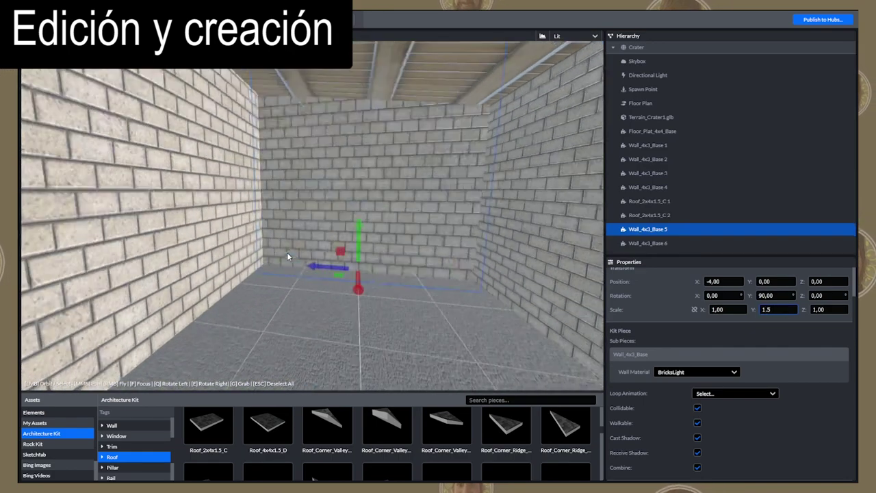
Step: Delete the tall side wall piece at X -2, Z 2 to open a gap in the wall
right_click_drag(305, 263, 363, 260)
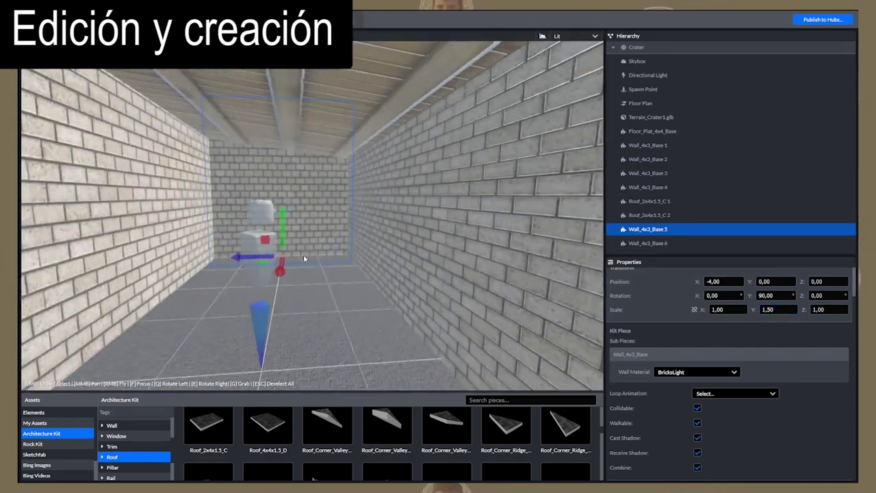
scroll(268, 260, "up", 3)
right_click_drag(267, 260, 520, 254)
right_click_drag(312, 216, 28, 226)
right_click_drag(308, 267, 342, 287)
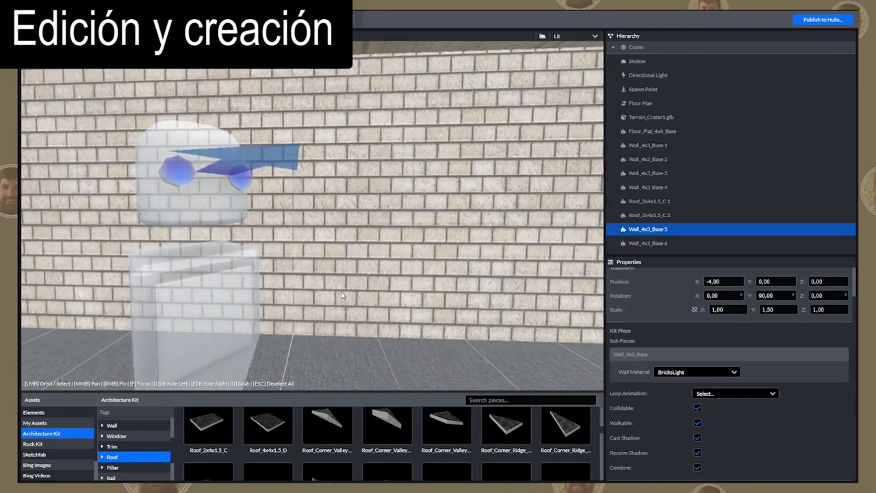
scroll(130, 447, "down", 2)
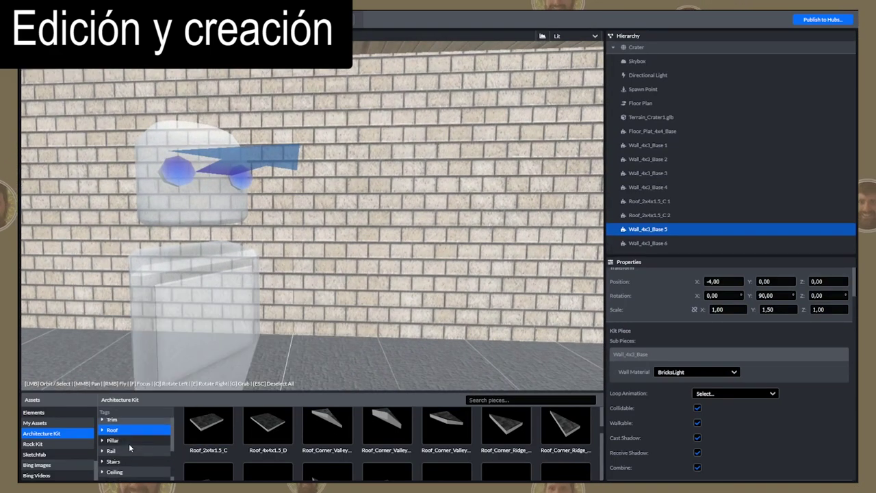
scroll(130, 447, "down", 1)
left_click(384, 249)
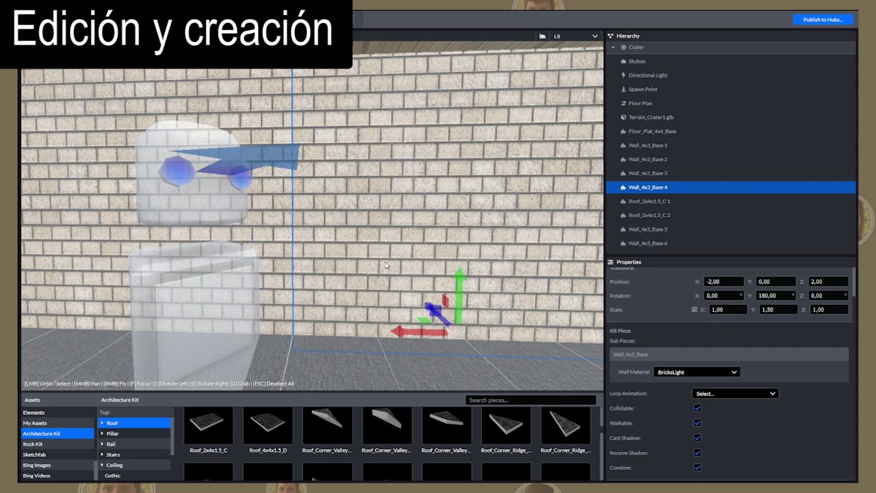
key("Delete")
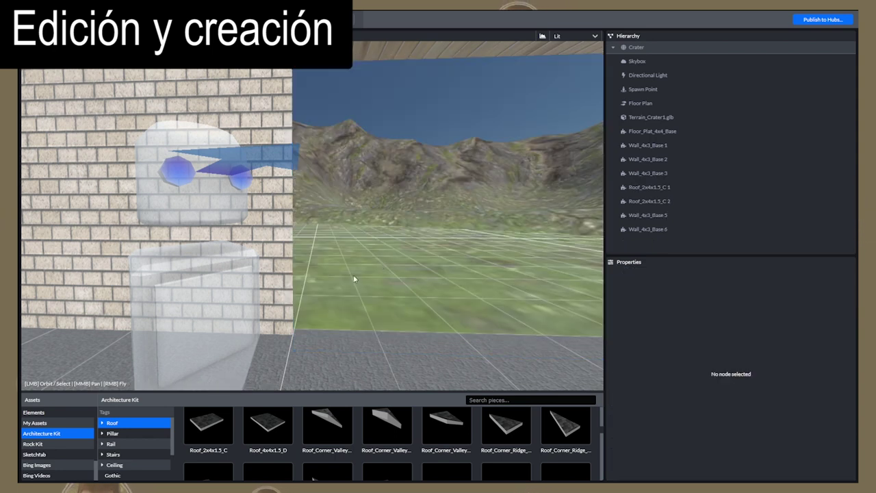
Step: Place two Wall_2x4.5_Win_1x1.5_Vert_Base pieces from the Wall category in the gap, at X -1 and X -3, Z 2
scroll(115, 458, "up", 2)
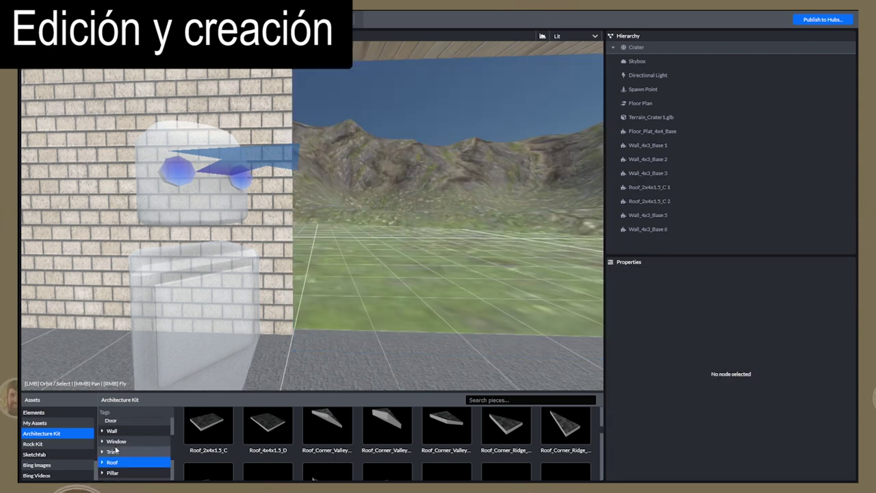
left_click(113, 432)
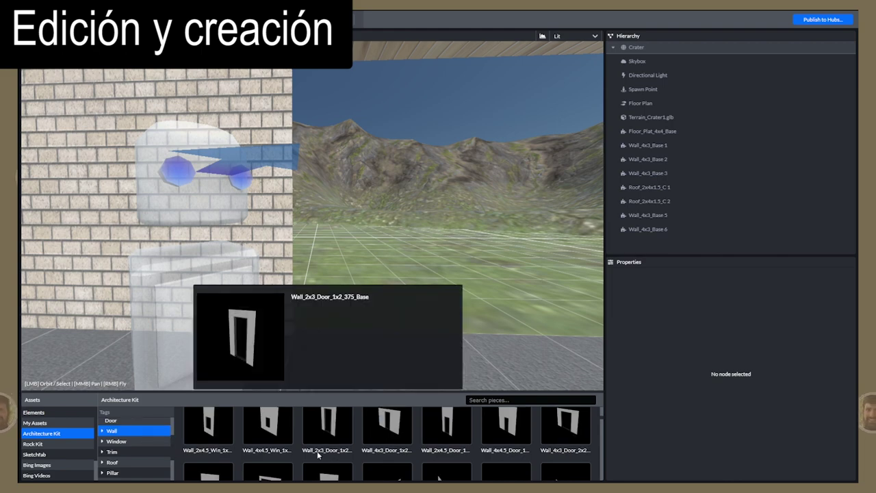
left_click(221, 438)
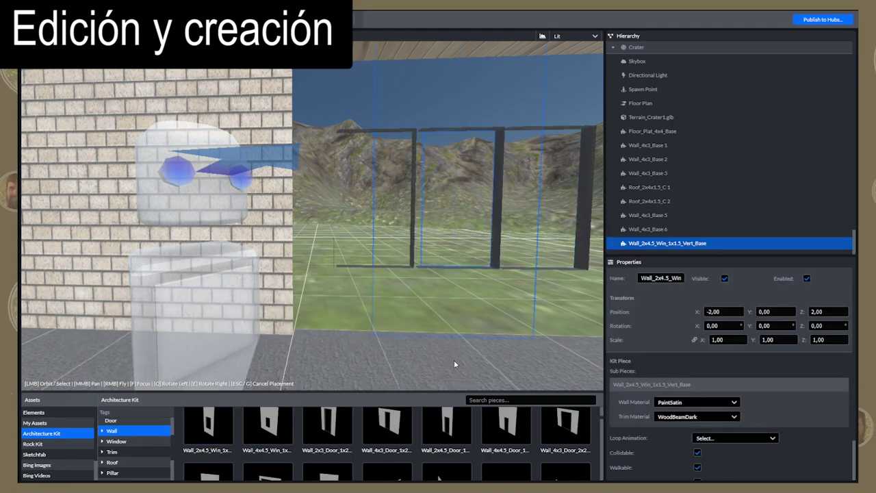
middle_click_drag(453, 359, 373, 360)
left_click(457, 332)
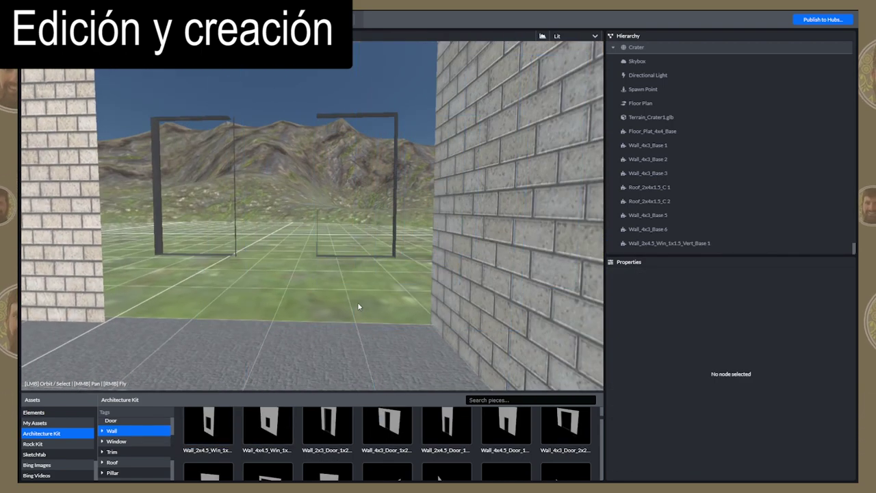
Step: Rotate both window wall pieces 180 degrees around Y so they face the interior
left_click(309, 301)
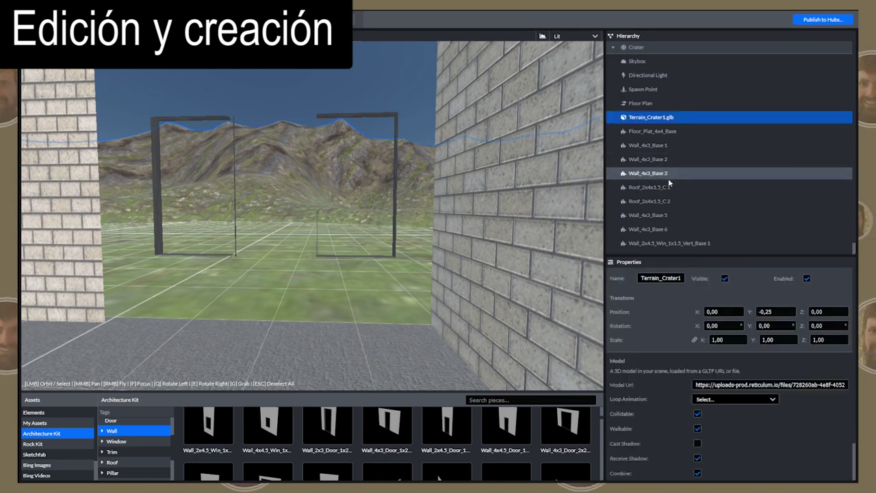
scroll(668, 237, "down", 1)
left_click(662, 233)
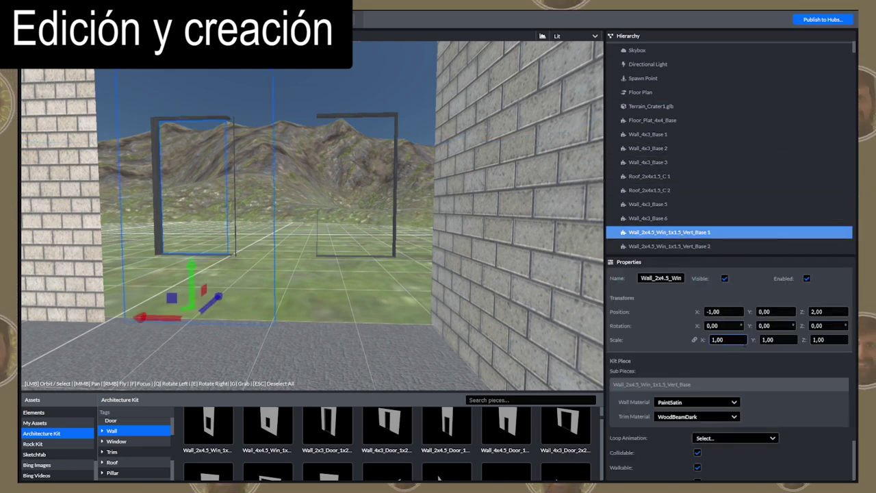
left_click(773, 325)
type("180")
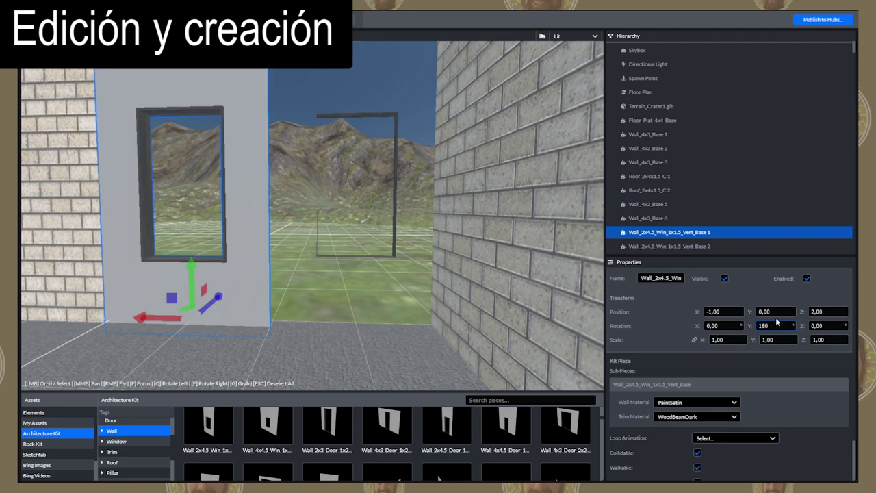
left_click(387, 277)
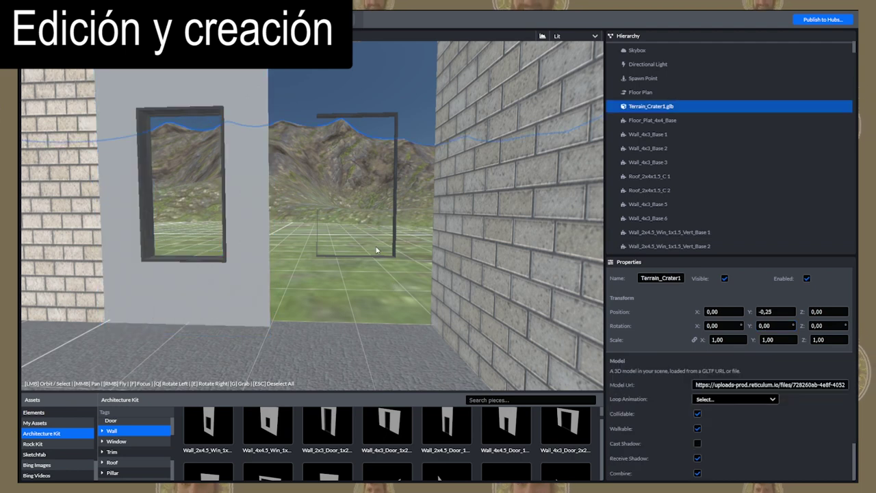
left_click(666, 246)
type("180")
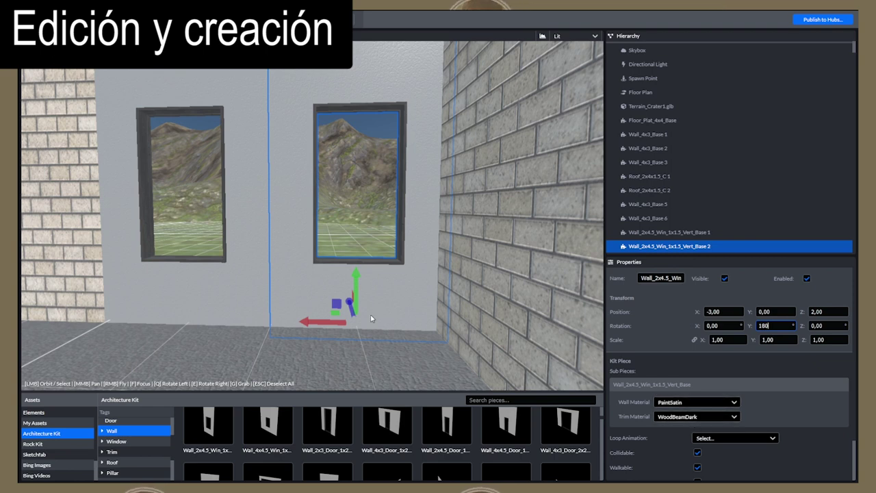
Step: Set the wall material of both window wall pieces to BricksLight
scroll(642, 385, "down", 1)
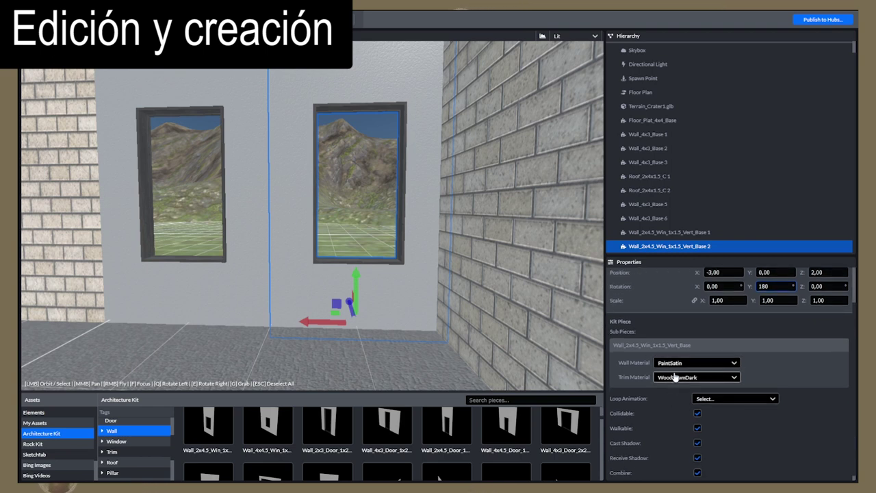
left_click(684, 363)
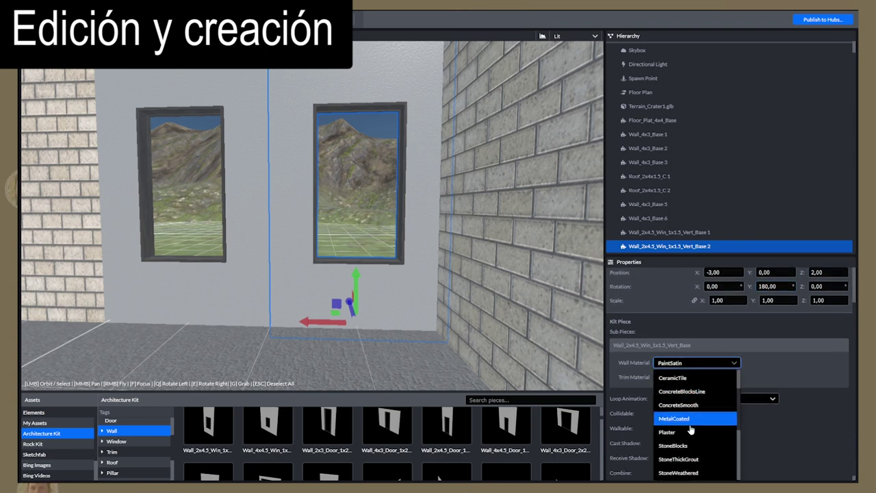
scroll(691, 416, "up", 3)
left_click(684, 391)
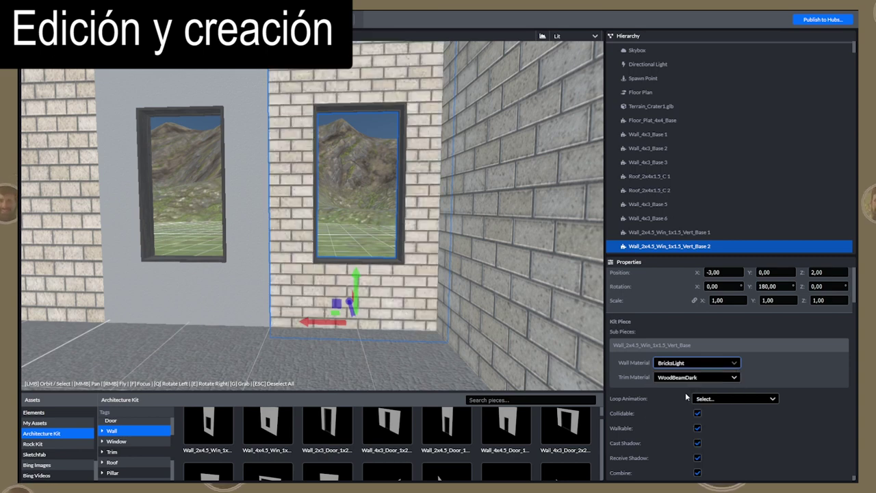
left_click(241, 288)
left_click(702, 366)
left_click(674, 390)
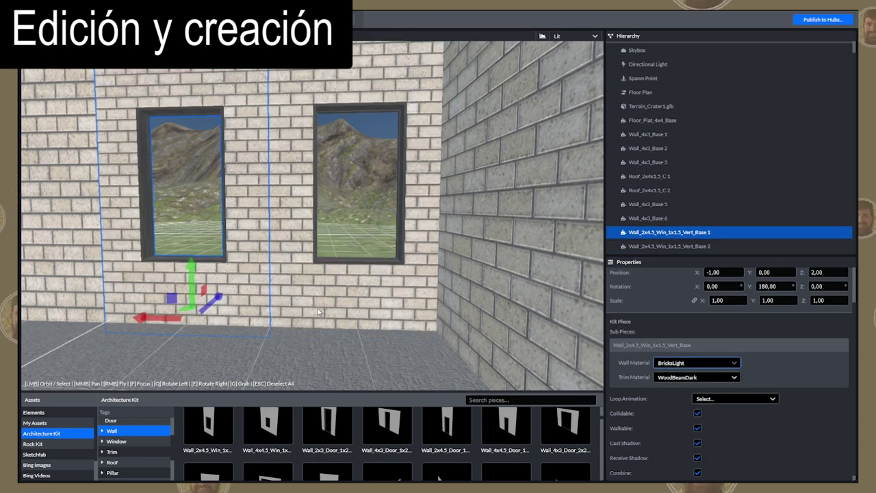
Step: Set the trim material of both window wall pieces to WoodBeamLight
left_click(688, 378)
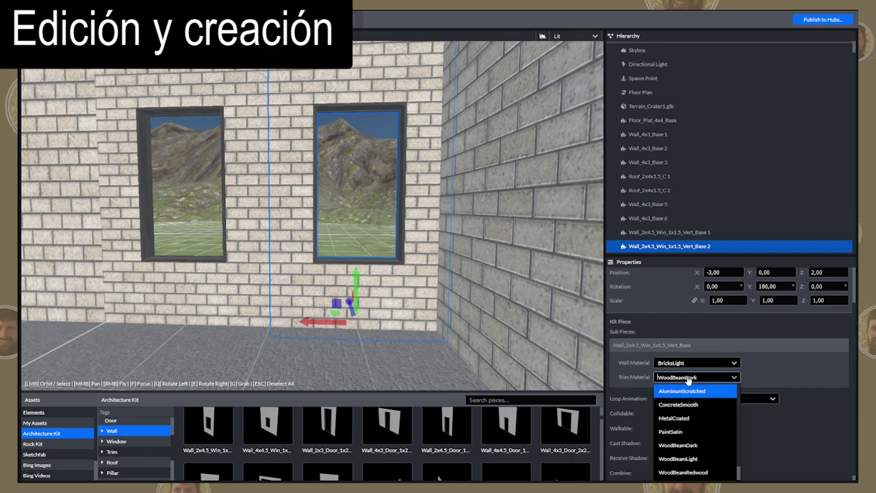
left_click(682, 445)
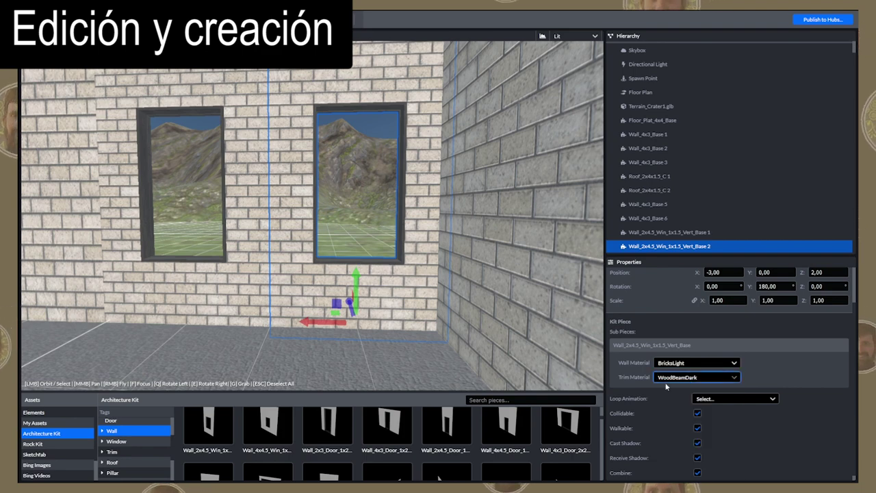
left_click(677, 378)
left_click(684, 459)
scroll(312, 215, "up", 5)
left_click(159, 293)
left_click(695, 377)
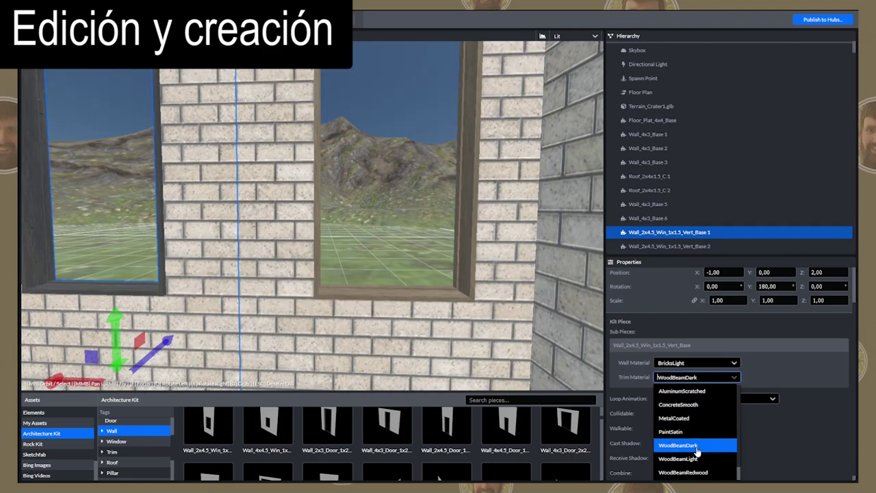
left_click(693, 459)
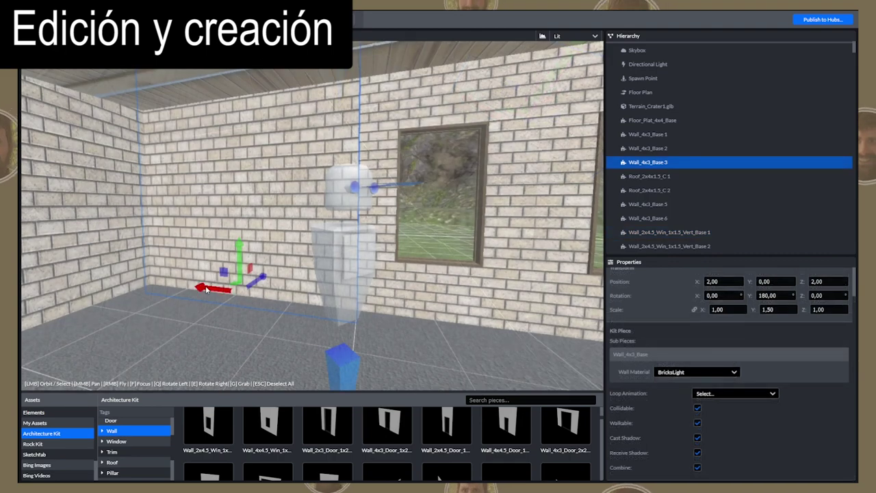
Step: Swap the plain wall and neighbouring window wall along the Z 2 side, moving Wall_4x3_Base 3 to X 0 and the window wall to X 3
left_click_drag(206, 289, 329, 291)
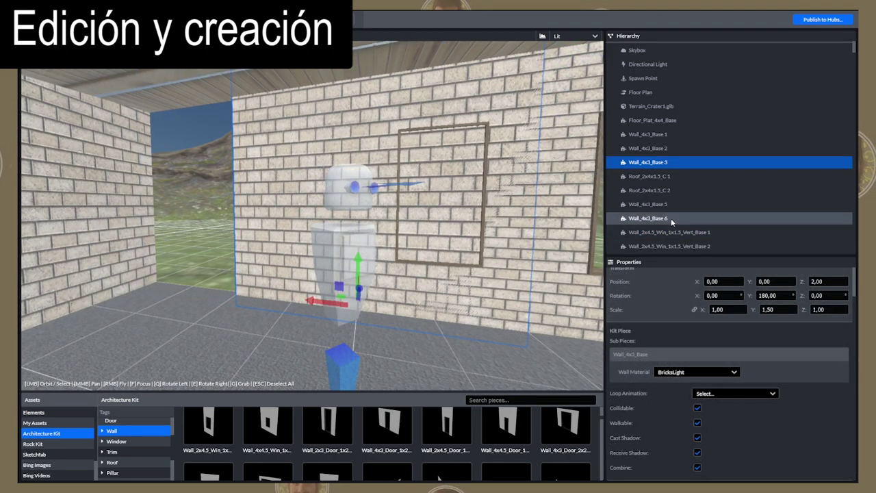
left_click(427, 253)
left_click_drag(394, 311, 178, 291)
left_click(329, 305)
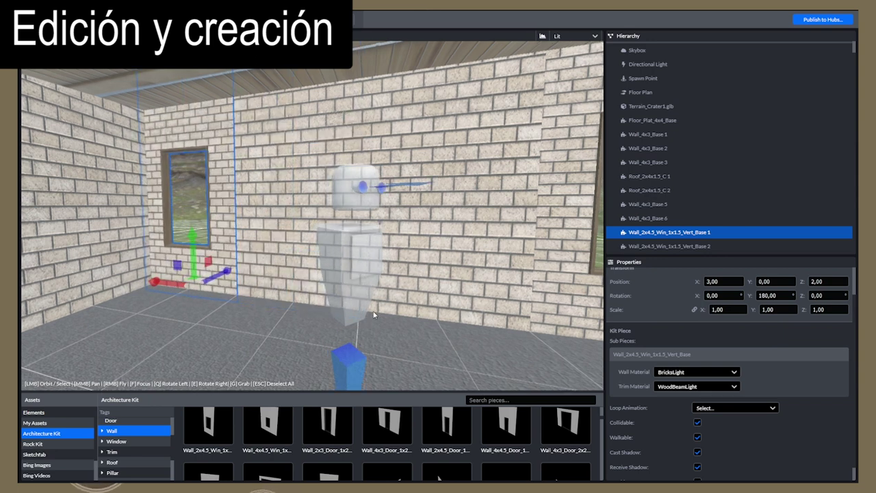
left_click(259, 315)
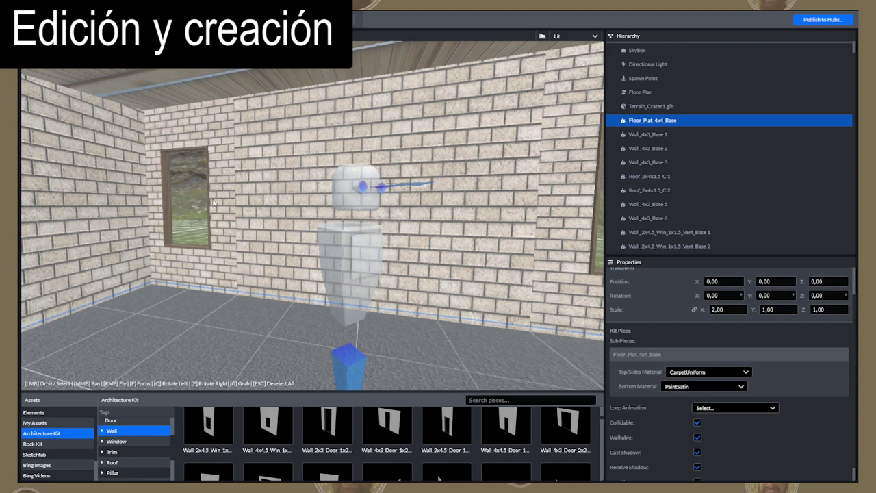
Step: Set the Y scale of the plain wall between the windows to 1 and stack a duplicate above it at Y 3
left_click(450, 236)
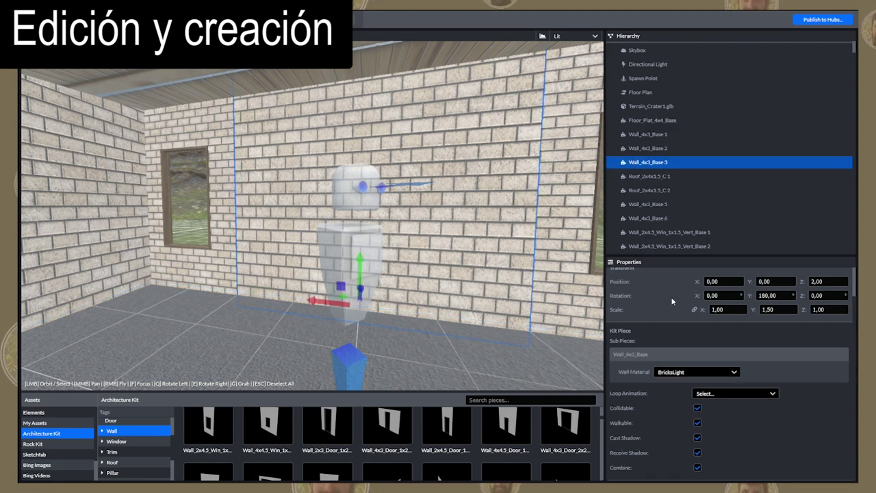
type("1")
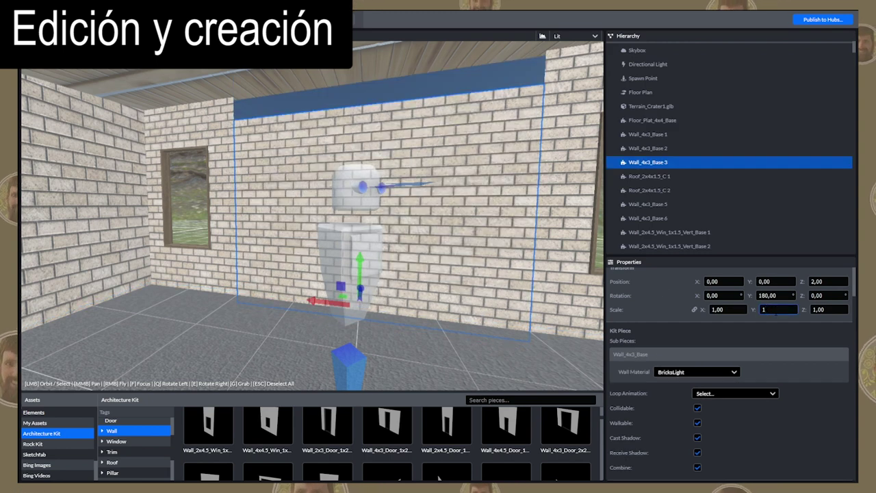
key("Return")
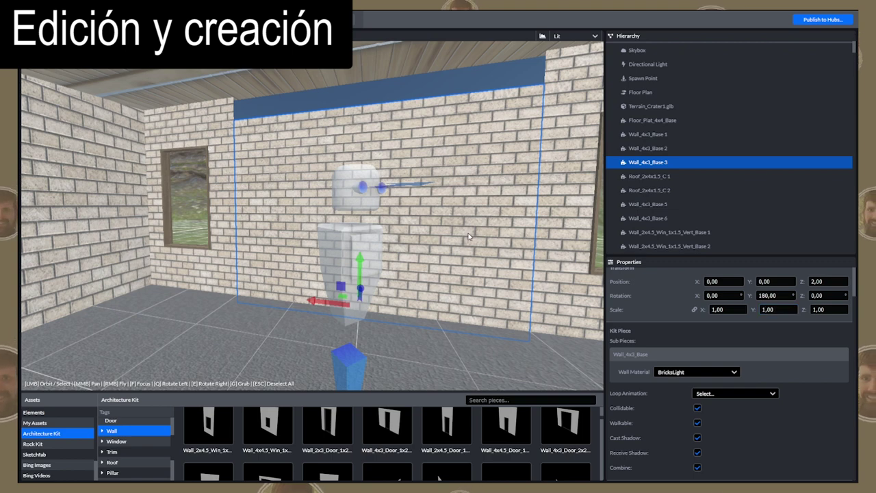
key("ctrl+z")
left_click_drag(468, 235, 561, 235)
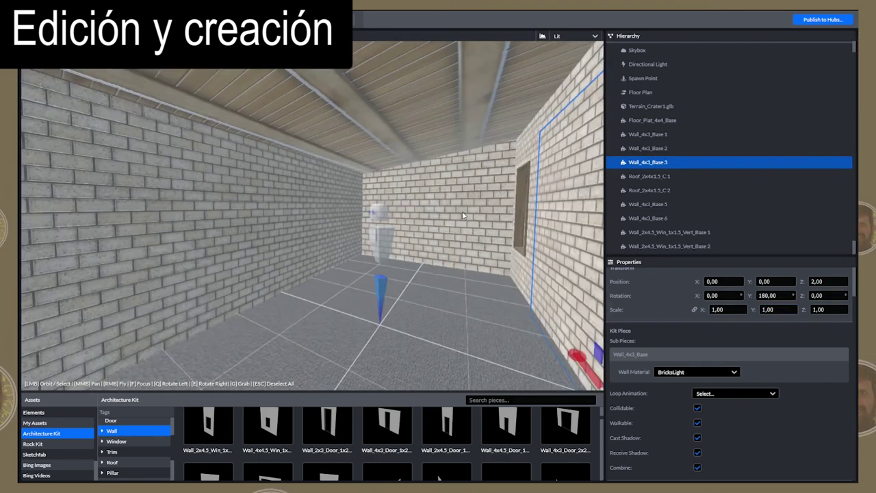
Step: Reduce the end walls at X 4 and X -4 to Y scale 1 and stack a second piece on each at Y 3
left_click(438, 212)
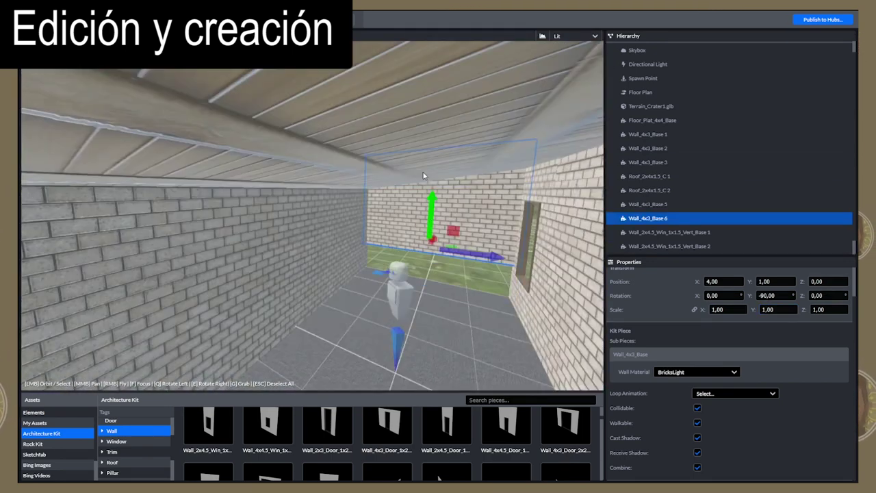
left_click_drag(423, 175, 433, 128)
left_click(516, 309)
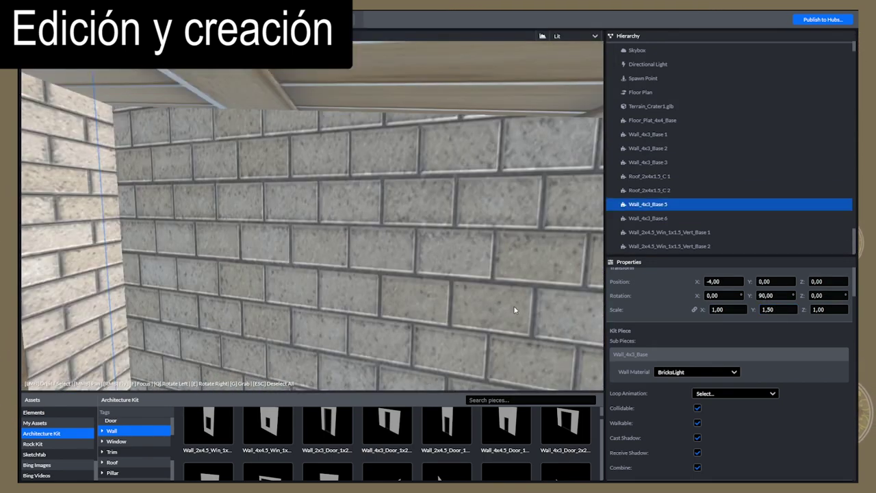
left_click_drag(346, 209, 346, 166)
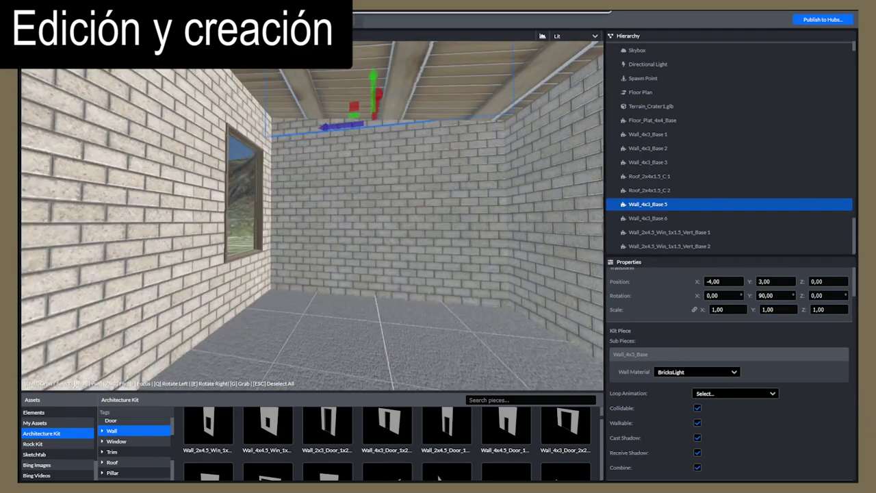
Step: Look around the room's interior to check the stacked walls, window and ceiling edges
right_click_drag(312, 216, 329, 253)
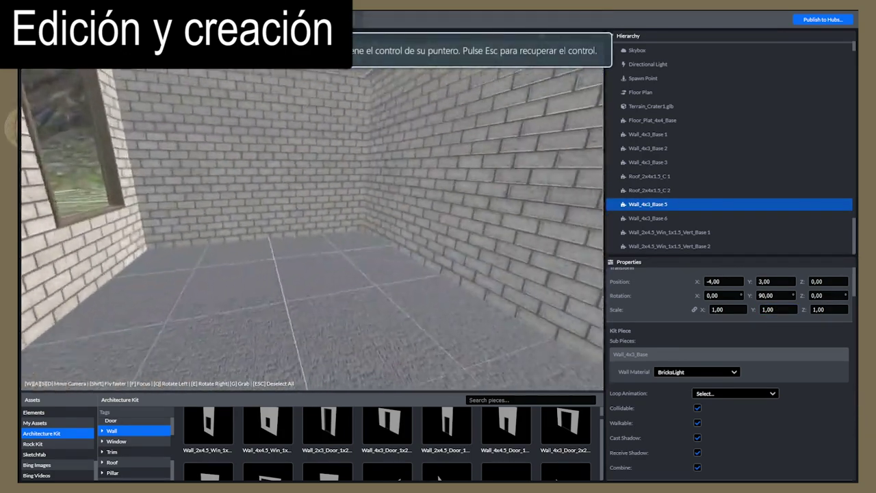
right_click_drag(442, 301, 404, 298)
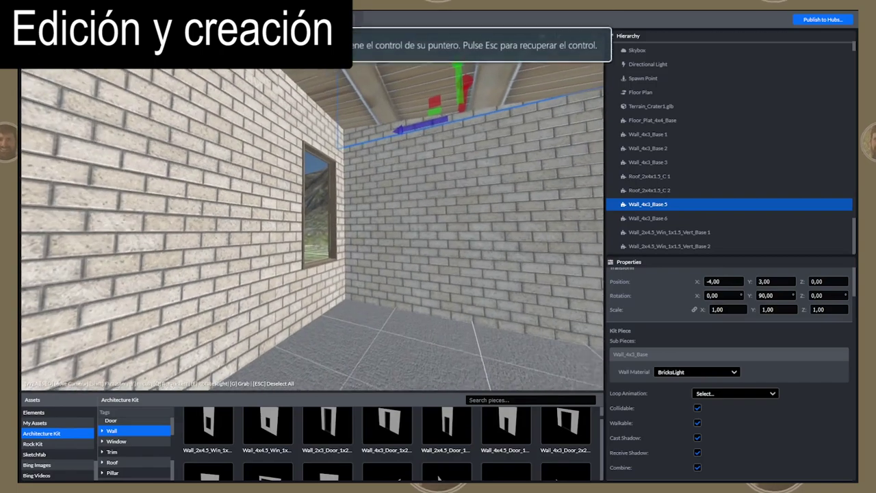
right_click_drag(469, 303, 473, 303)
mouse_move(473, 303)
left_mouse_down()
mouse_move(442, 310)
mouse_move(458, 297)
left_mouse_up()
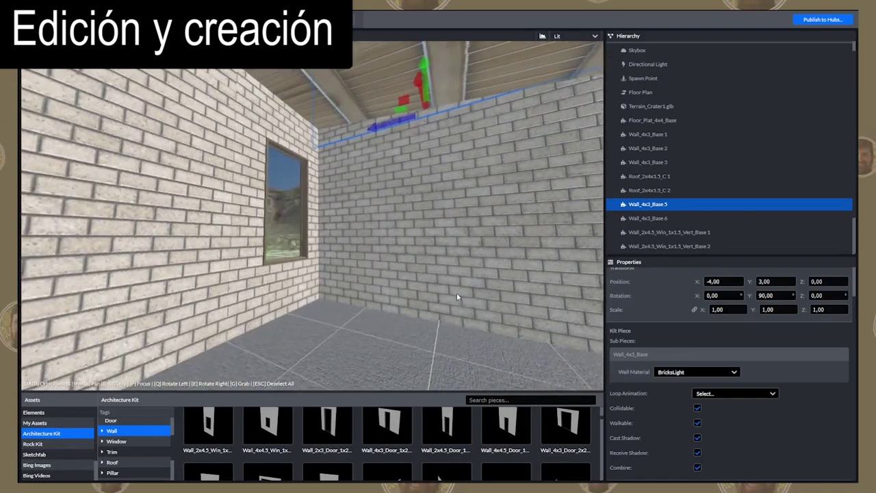
right_click_drag(457, 296, 534, 301)
right_click_drag(205, 309, 203, 281)
right_click_drag(254, 268, 260, 262)
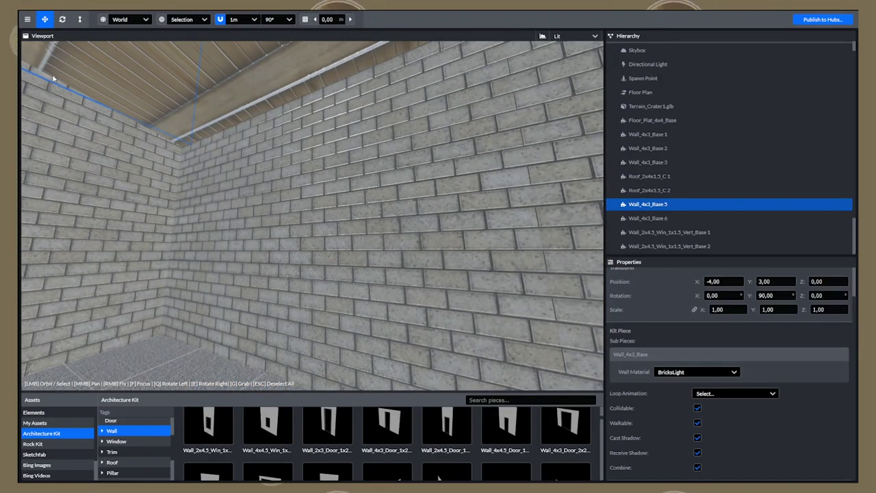
Step: Save the project under the name Proyecto1
left_click(28, 20)
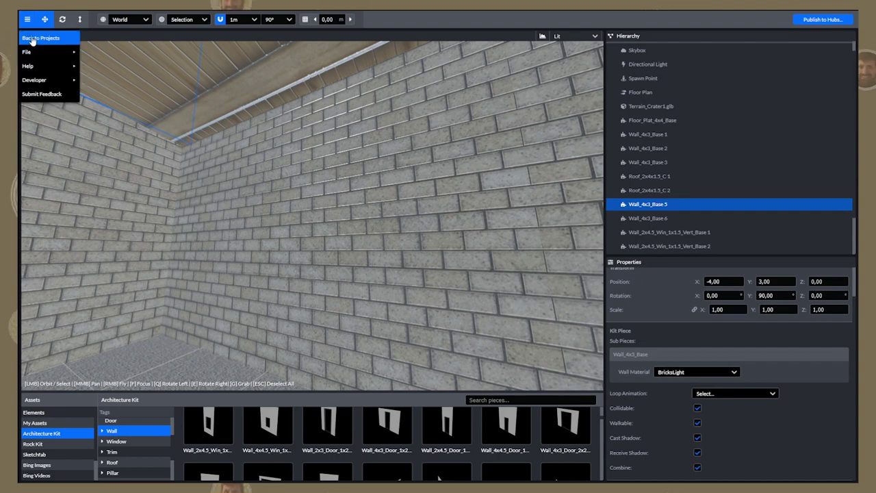
mouse_move(34, 55)
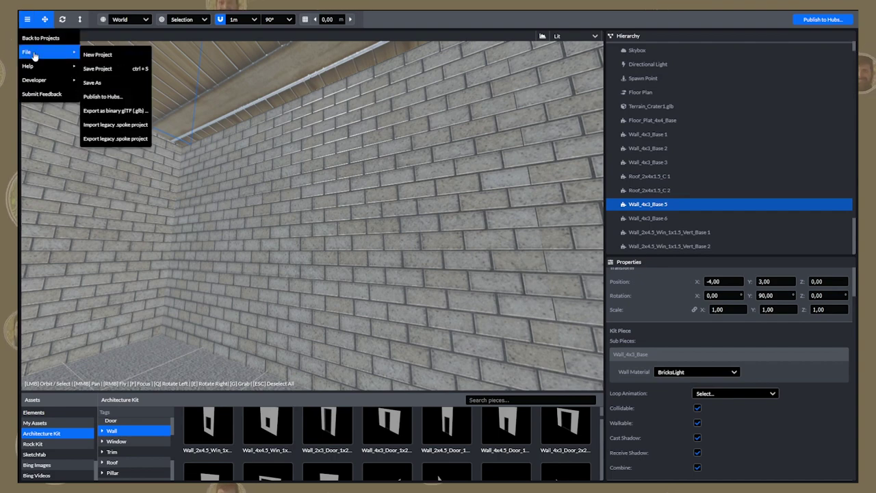
left_click(105, 70)
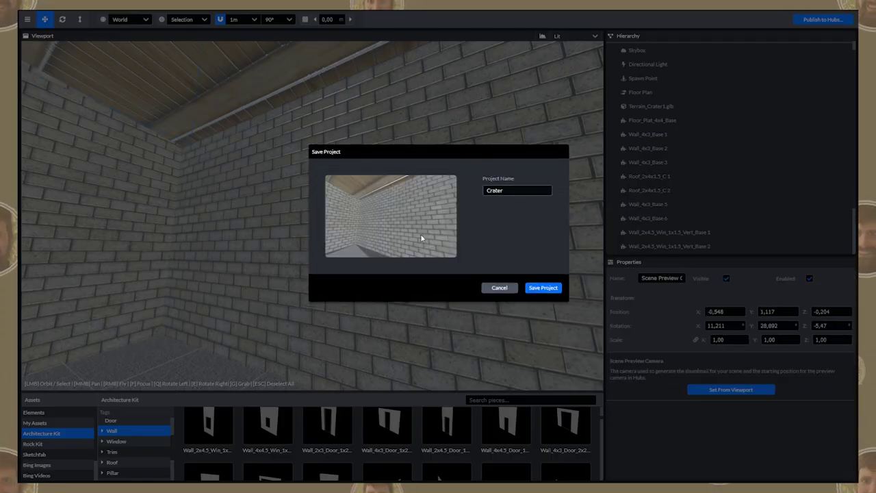
double_click(504, 191)
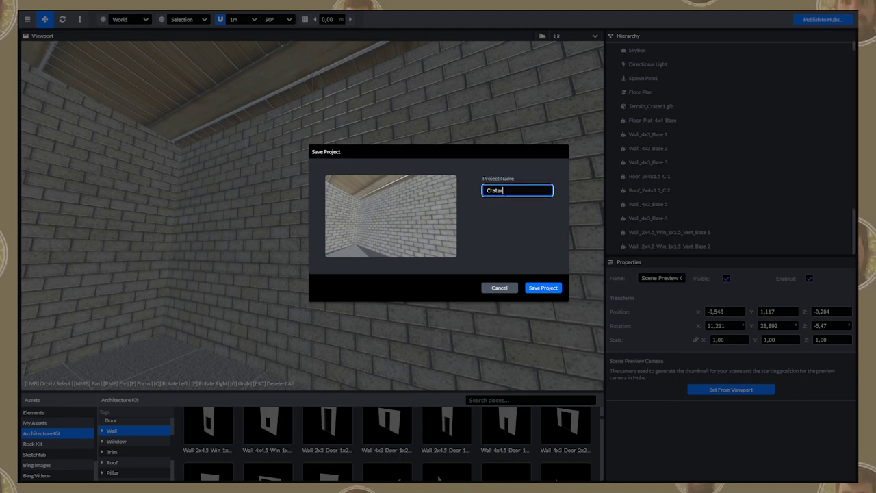
type("Pr")
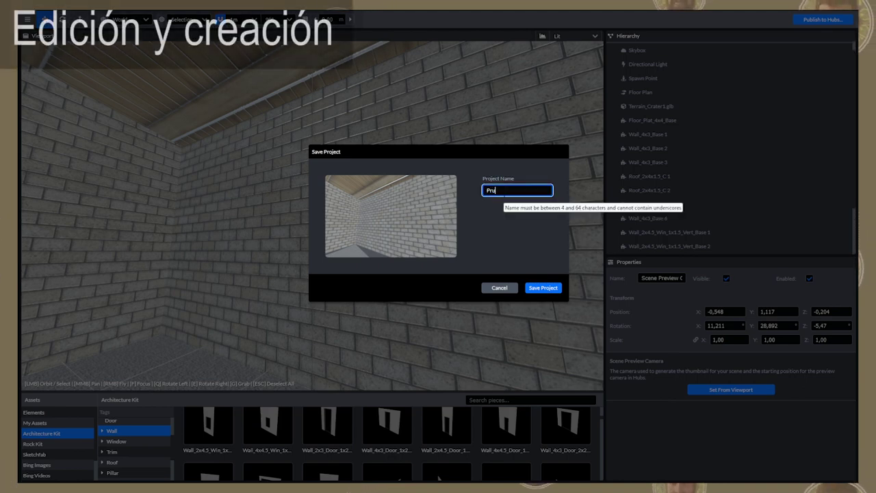
type("oyecto1")
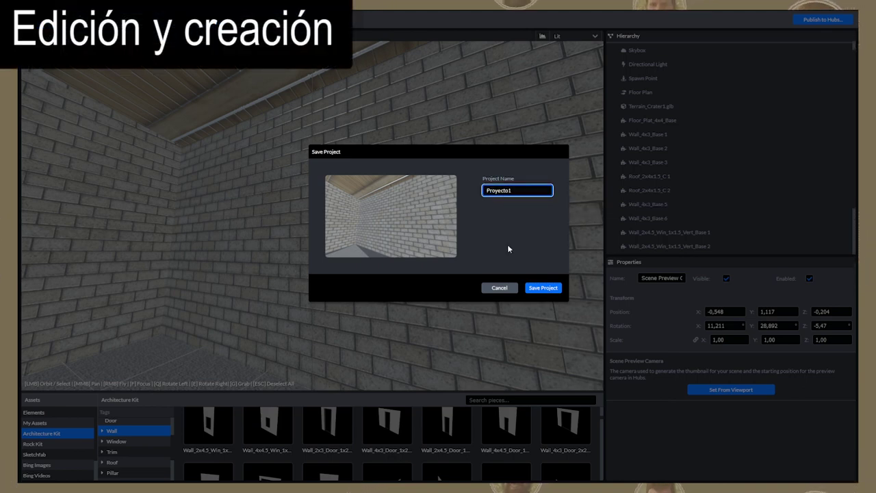
left_click(540, 288)
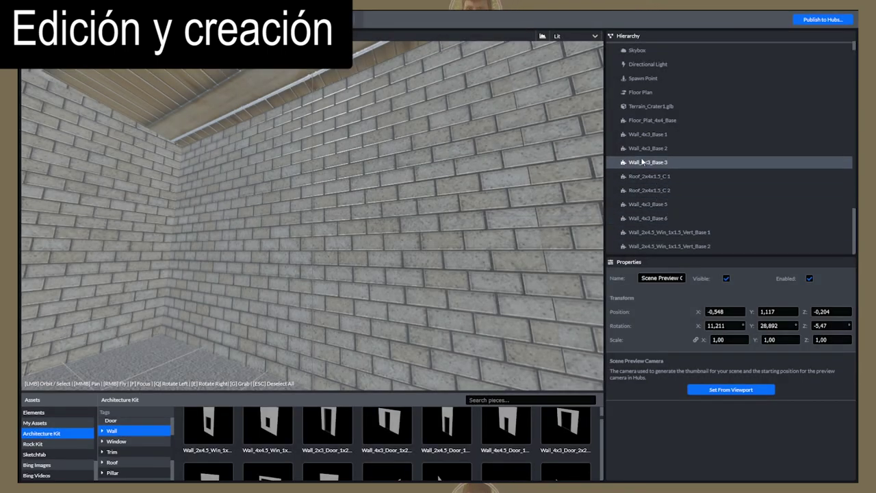
Step: Group Wall_4x3_Base 1, 2 and 3 and name the group Paredes
left_click(642, 135)
key("f")
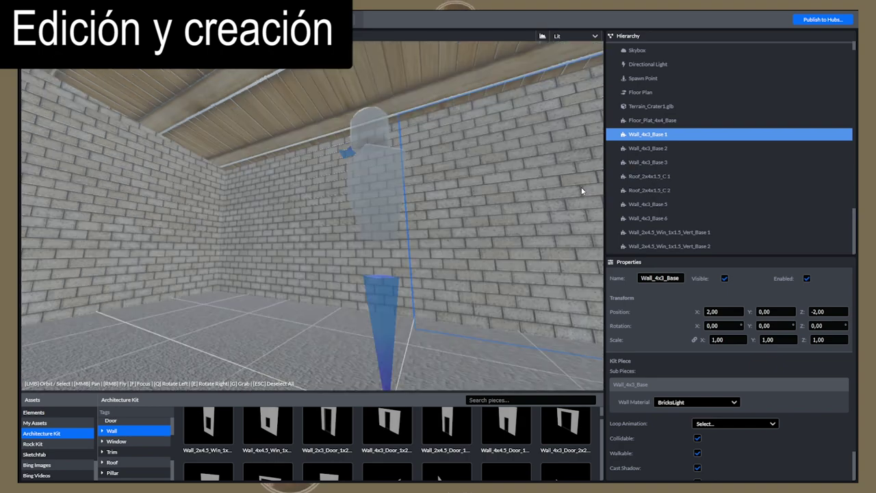
left_click(644, 148, "shift")
left_click(643, 162, "shift")
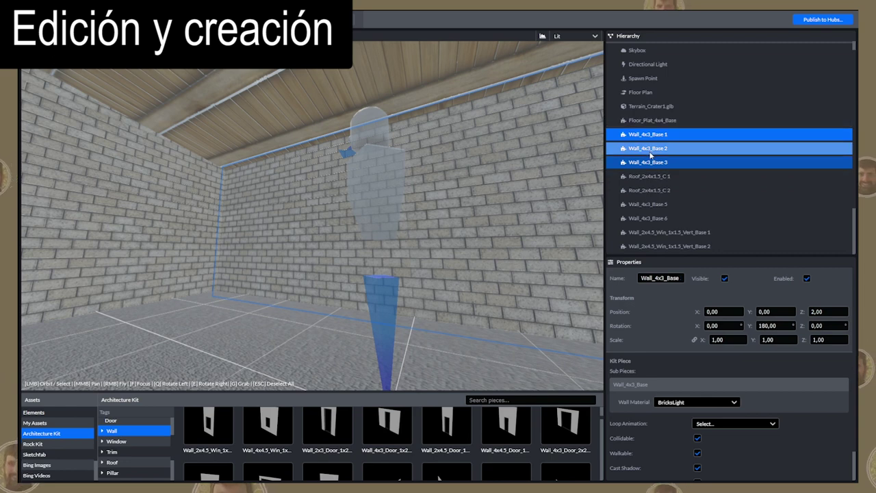
right_click(650, 155)
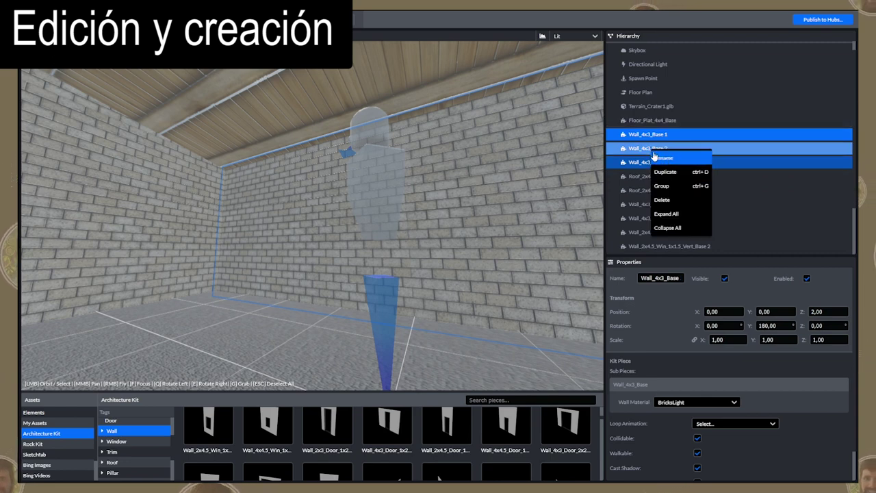
left_click(669, 190)
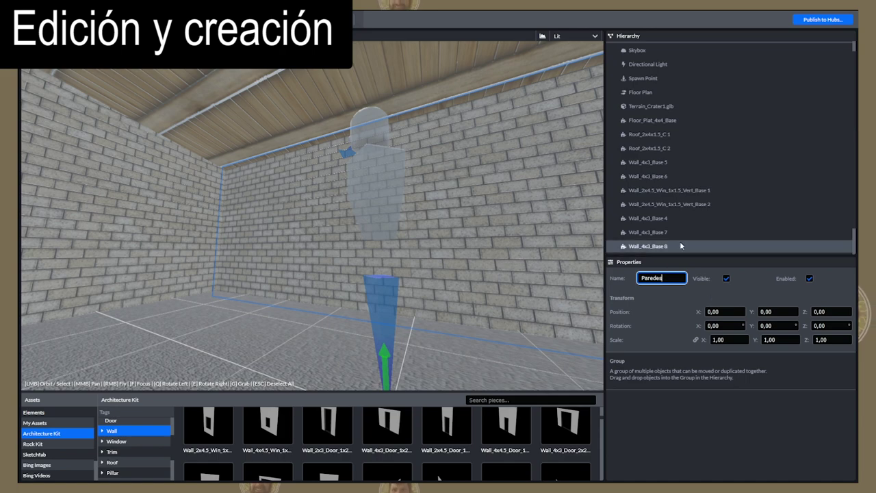
Step: Move Wall_4x3_Base 4, 5, 6 and 7 and both window wall pieces into the Paredes group
left_click(671, 220)
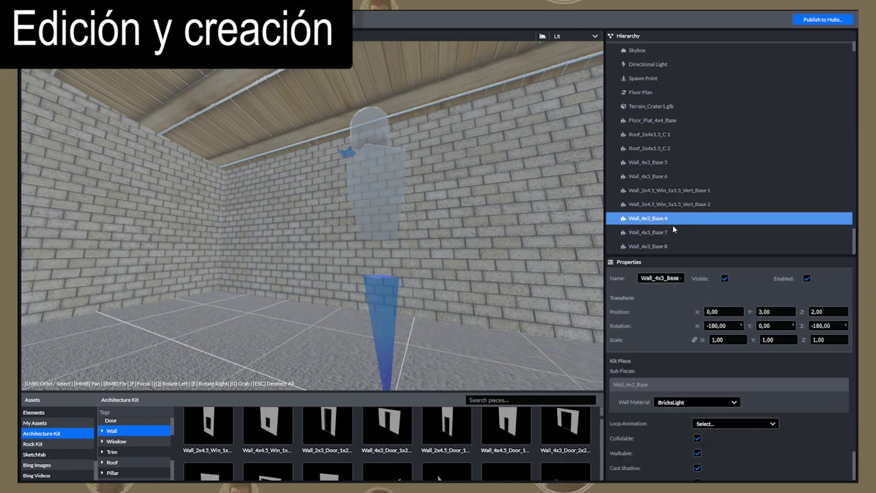
scroll(524, 245, "up", 3)
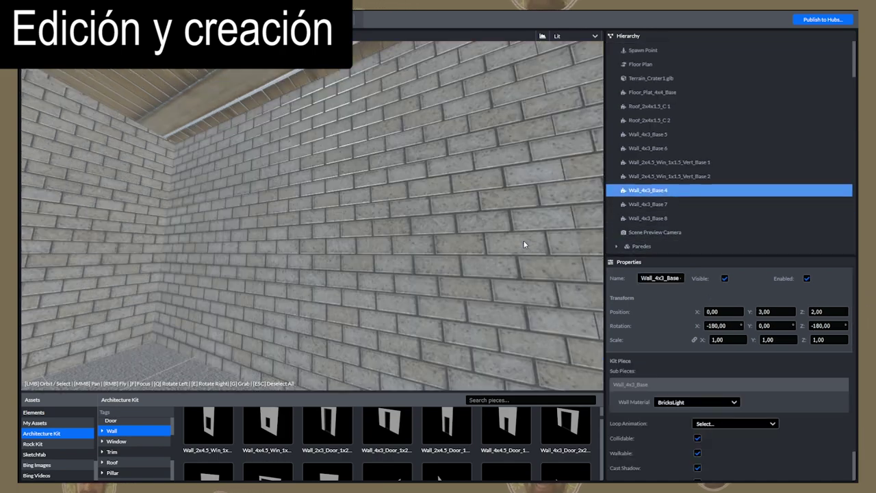
scroll(497, 246, "down", 8)
middle_click_drag(449, 200, 423, 249)
left_click_drag(423, 250, 300, 277)
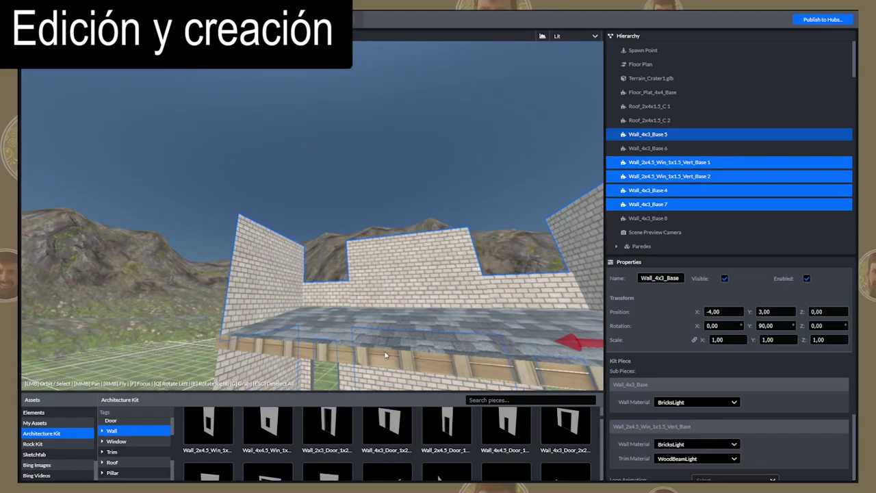
left_click(657, 148, "shift")
left_click_drag(657, 172, 643, 250)
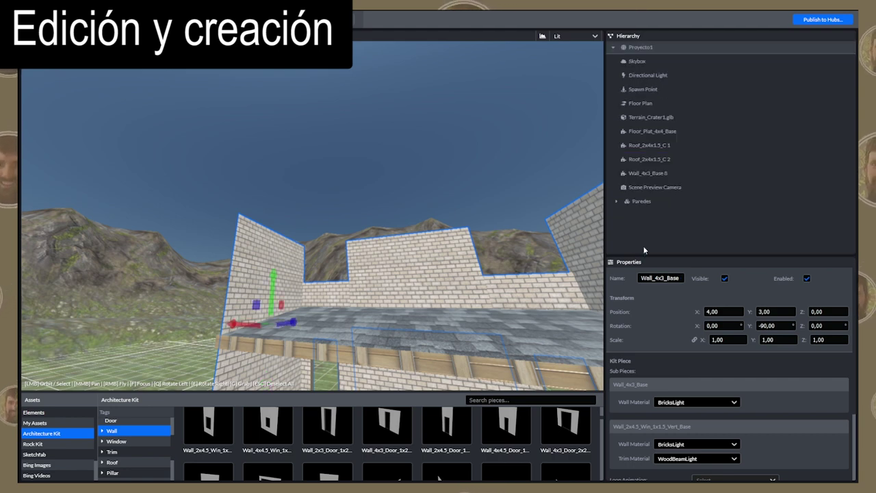
Step: Hide the Paredes group by turning off its Visible property
left_click(642, 201)
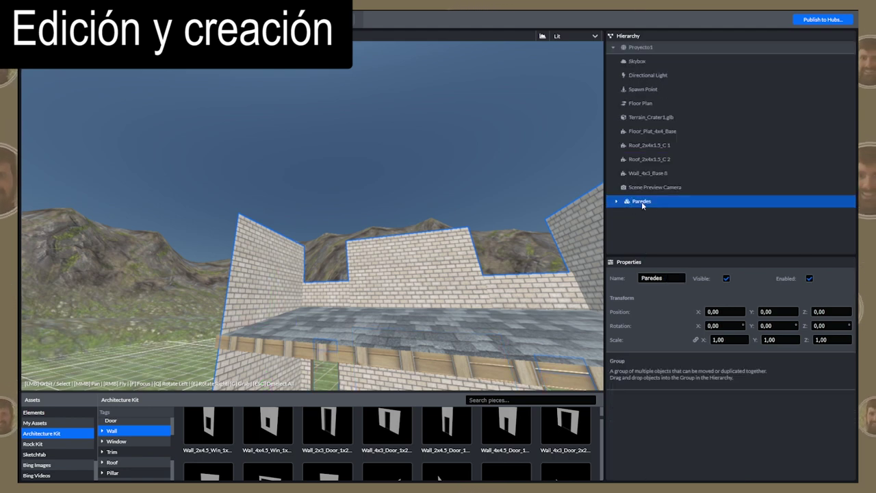
left_click(725, 279)
scroll(492, 271, "down", 5)
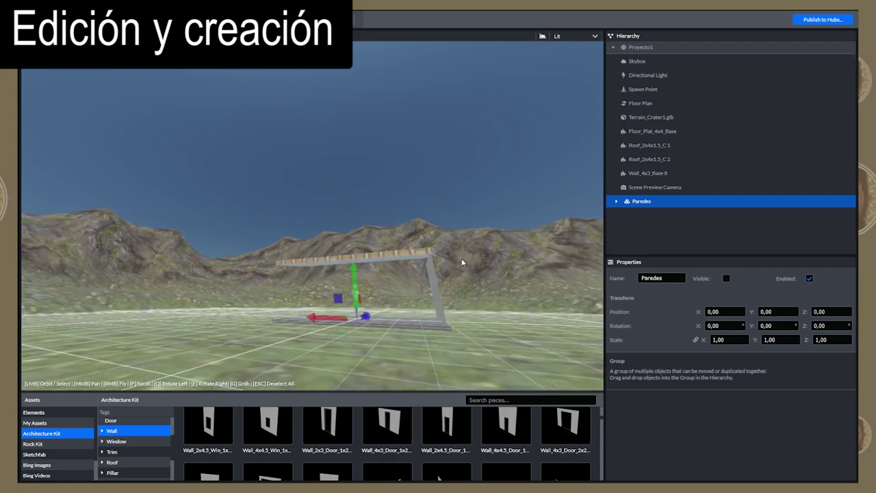
Step: Group the two roof pieces Roof_2x4x1.5_C 1 and 2 and name the group Techo
right_click_drag(492, 272, 492, 271)
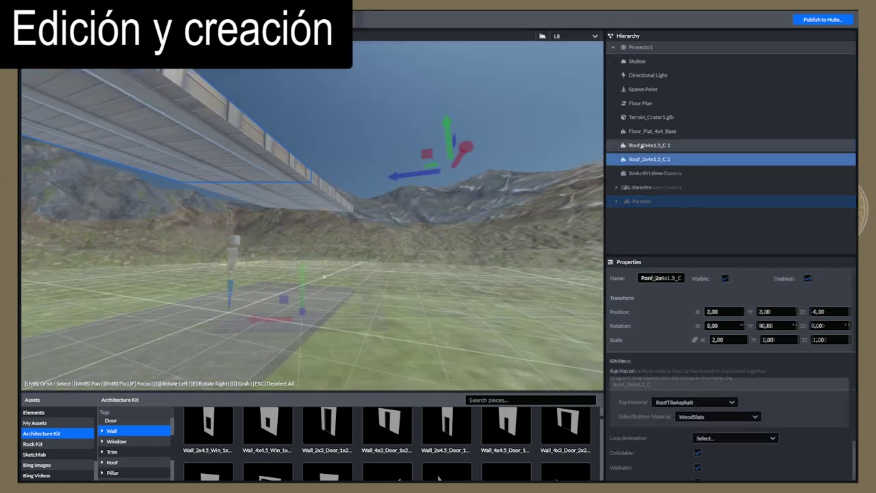
left_click(641, 145, "shift")
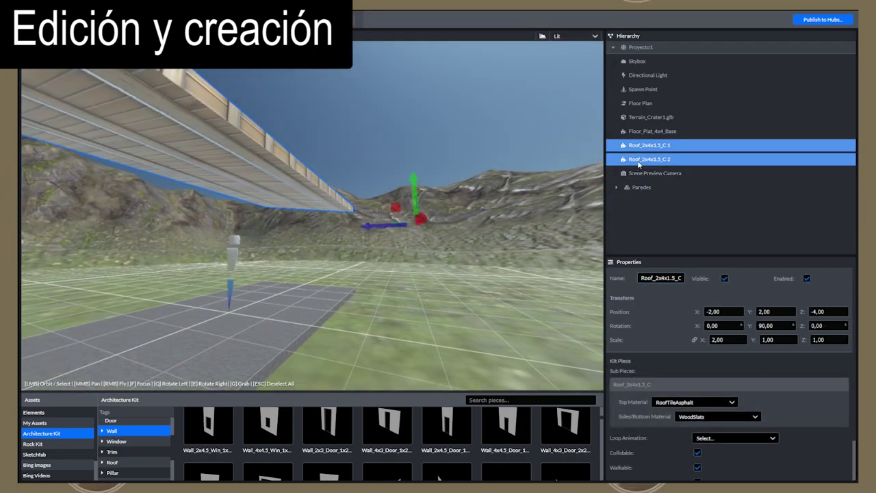
right_click(638, 165)
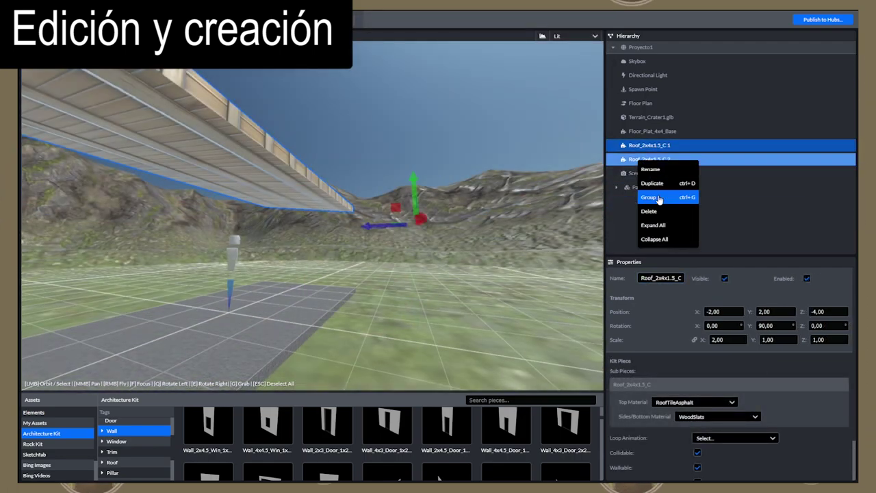
left_click(654, 194)
left_click(661, 277)
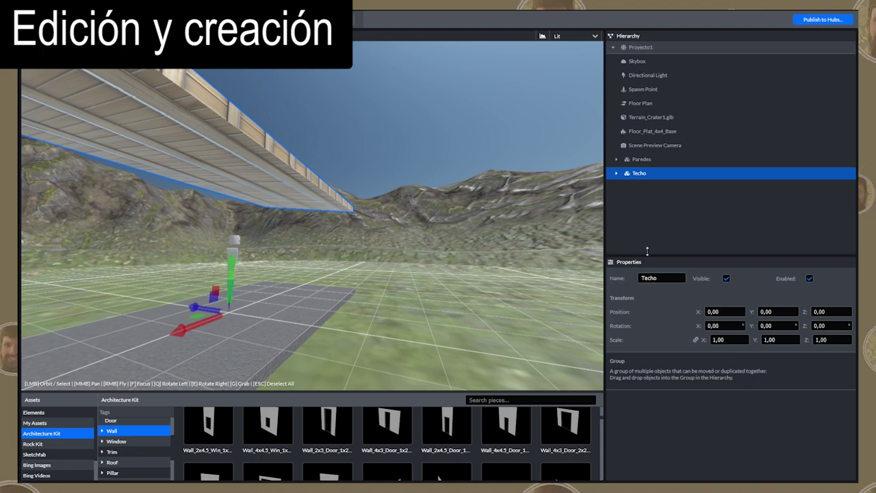
Step: Rename the Floor_Plat_4x4_Base piece as Suelo_Plat_4x4_Base
left_click(653, 131)
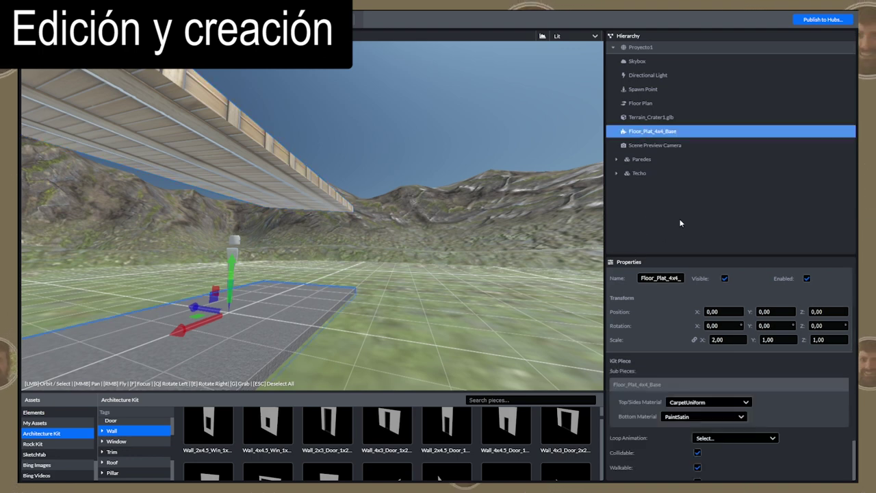
left_click(661, 278)
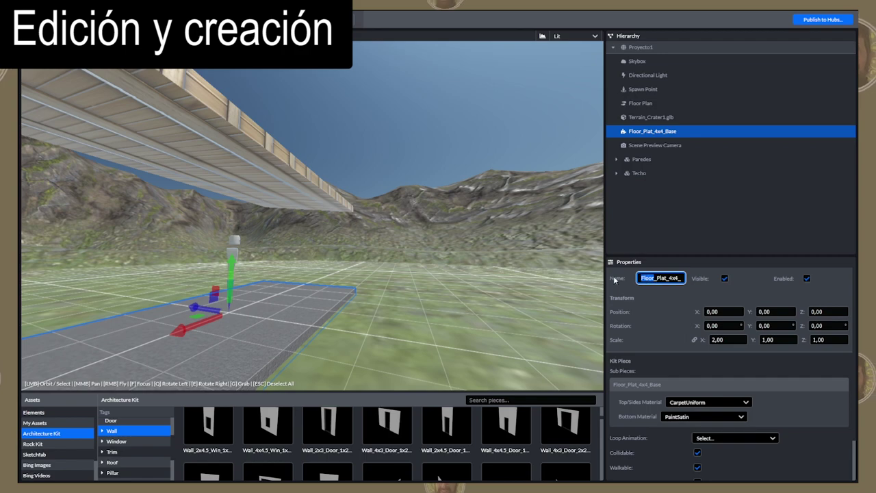
type("Suelo")
left_click(673, 235)
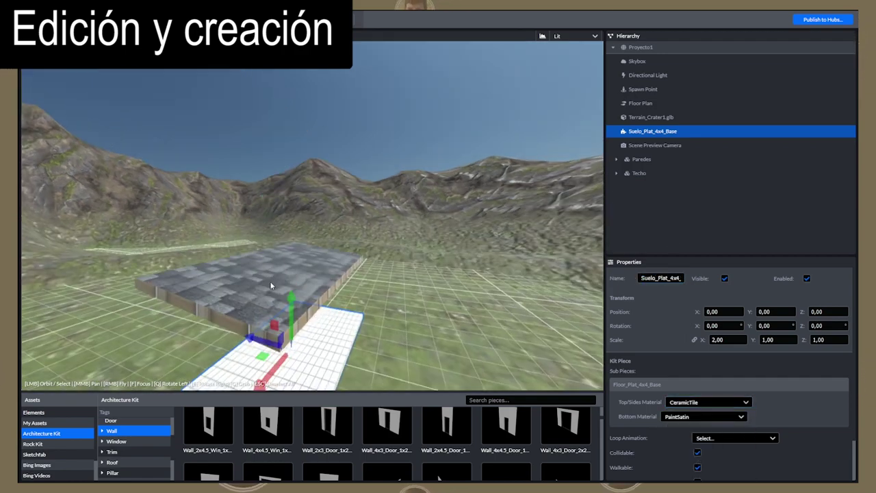
Step: Set the Top/Sides Material of the Suelo_Plat_4x4_Base floor piece to Plaster
left_click(708, 402)
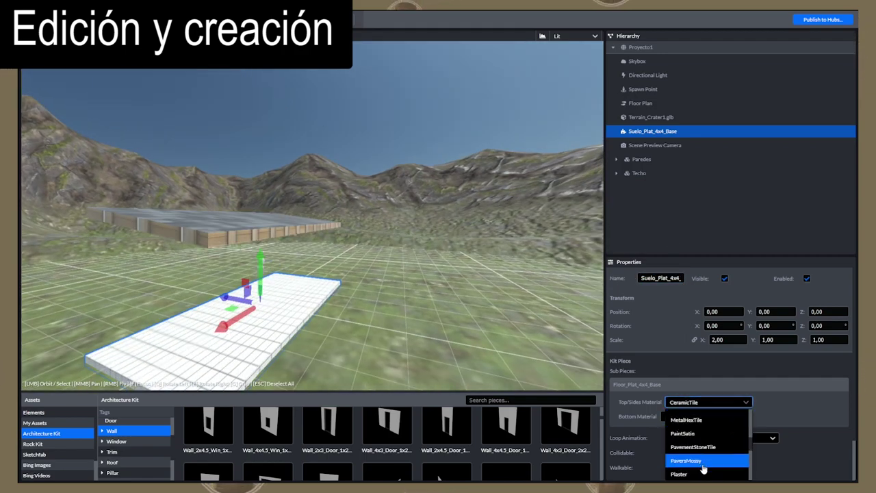
scroll(702, 468, "down", 2)
left_click(687, 438)
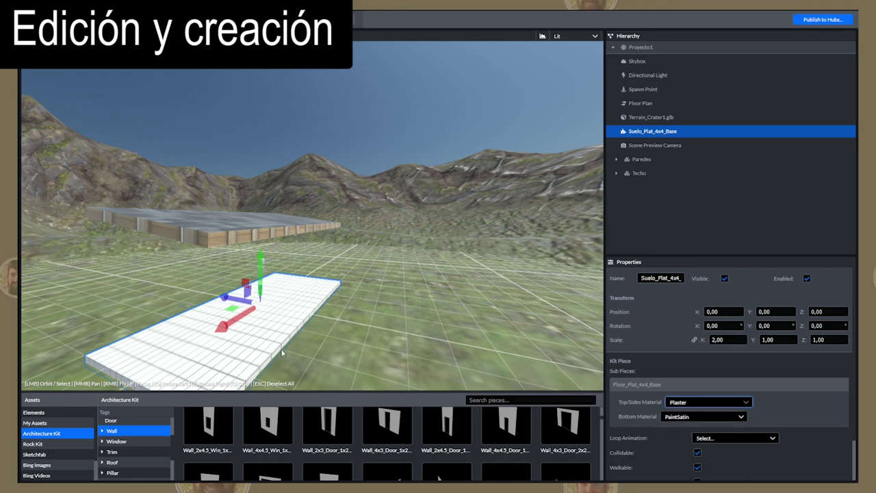
scroll(261, 345, "up", 3)
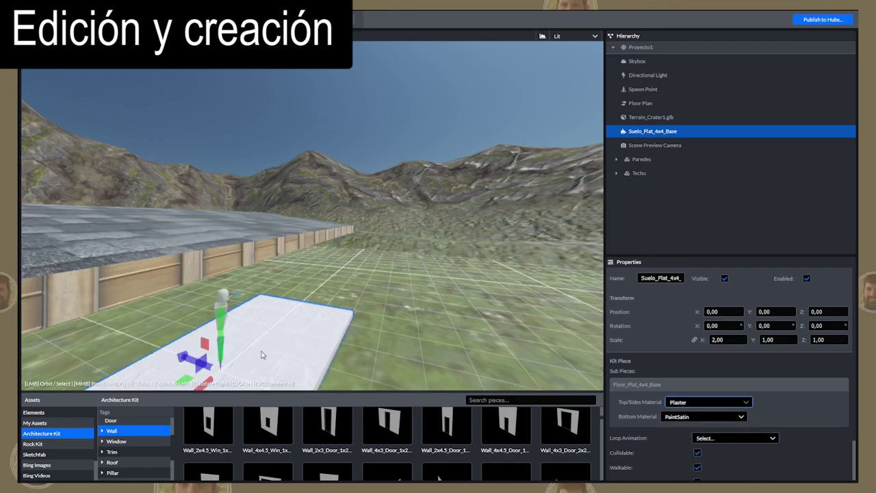
left_click_drag(262, 350, 292, 331)
scroll(294, 333, "up", 4)
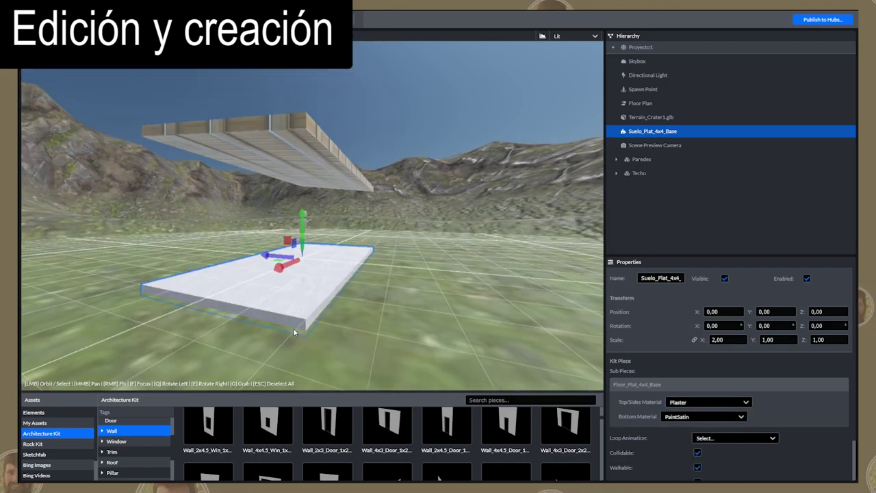
Step: Show the Paredes group again by turning its Visible property back on, and view the room's interior
left_click(635, 173)
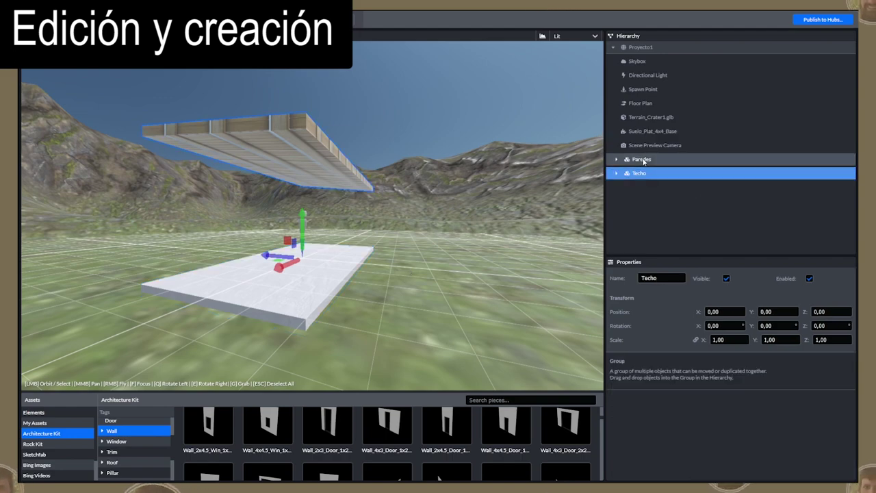
left_click(643, 159)
left_click(725, 280)
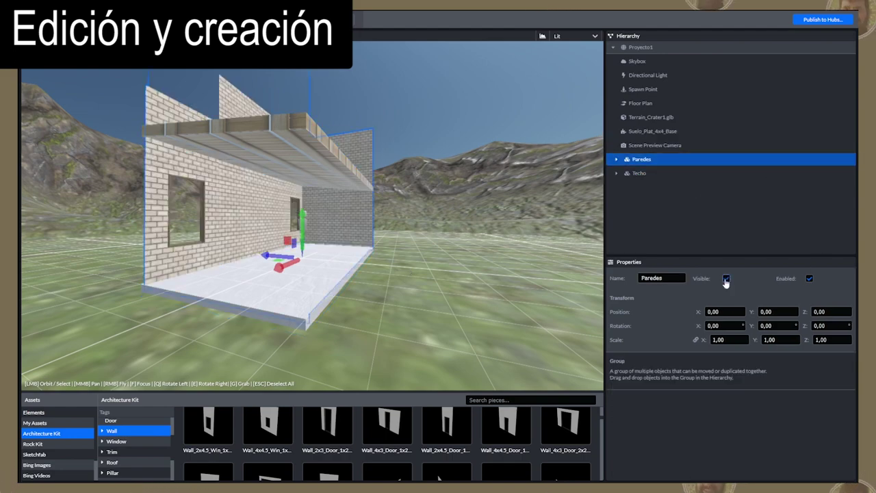
scroll(337, 253, "up", 5)
mouse_move(328, 253)
right_mouse_down()
mouse_move(408, 274)
mouse_move(327, 253)
right_mouse_up()
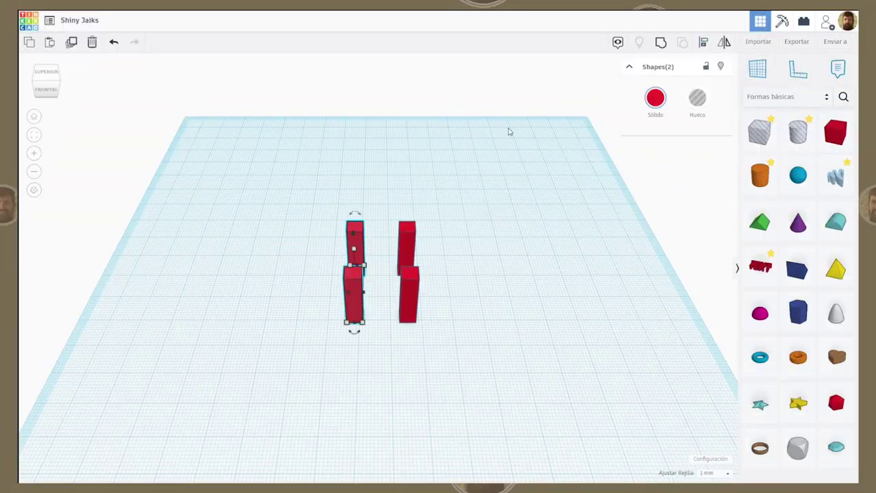
Step: In Tinkercad, group all 13 shapes of the chair into one object and make it Multicolor
right_click_drag(509, 131, 439, 218)
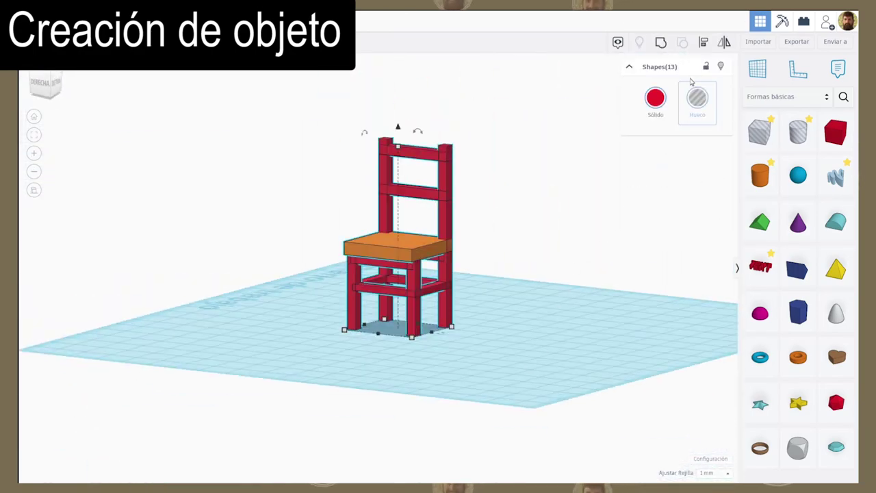
key("ctrl+g")
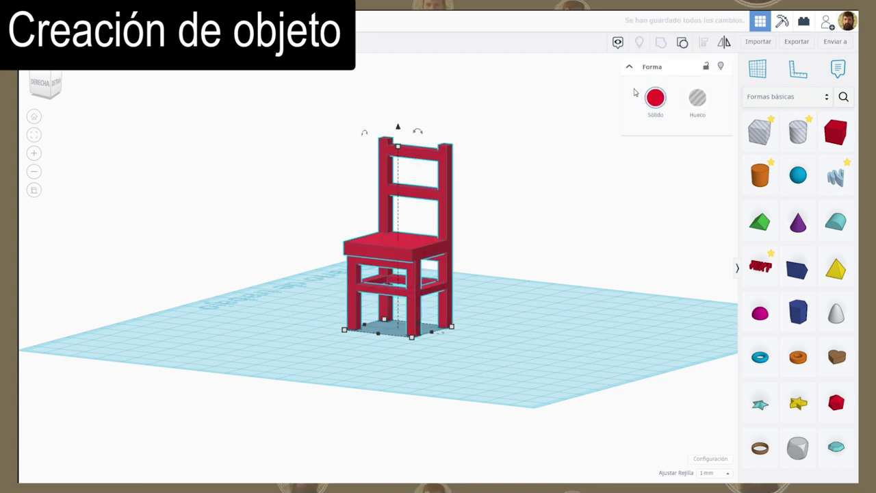
left_click(650, 103)
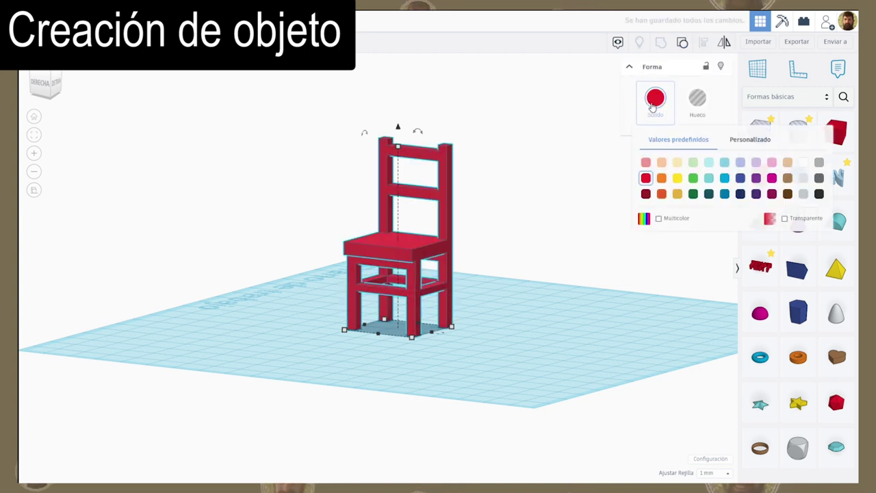
left_click(658, 218)
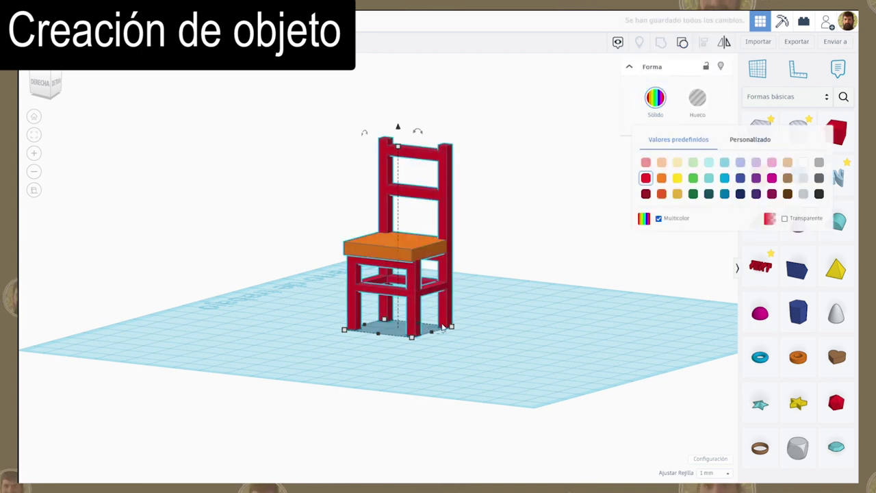
right_click_drag(442, 327, 369, 350)
left_click(369, 350)
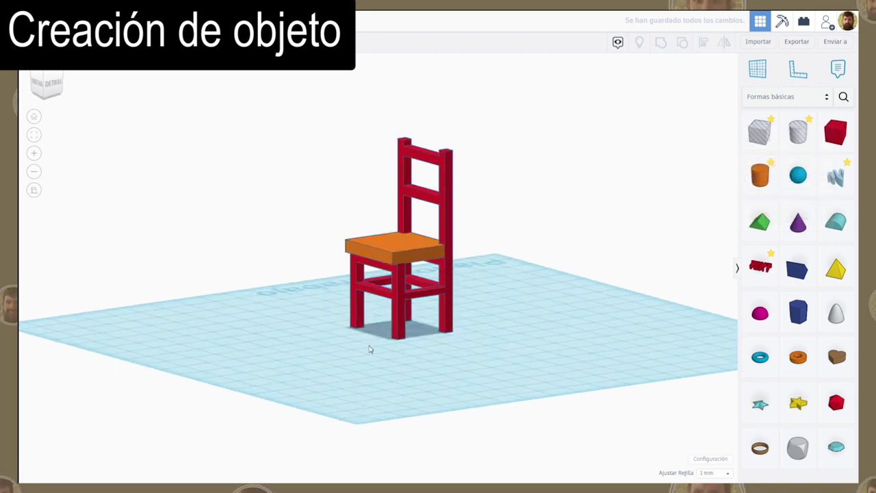
Step: Export the complete chair design as a GLTF (.glb) file
left_click(804, 45)
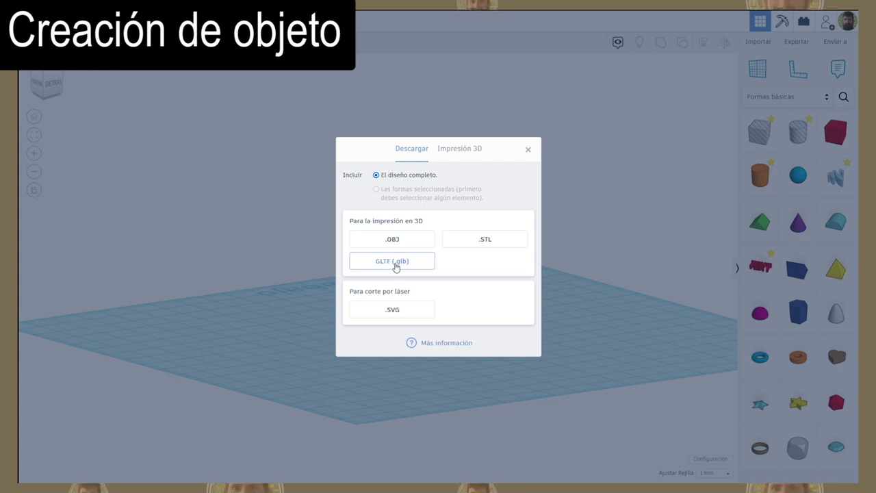
left_click(396, 261)
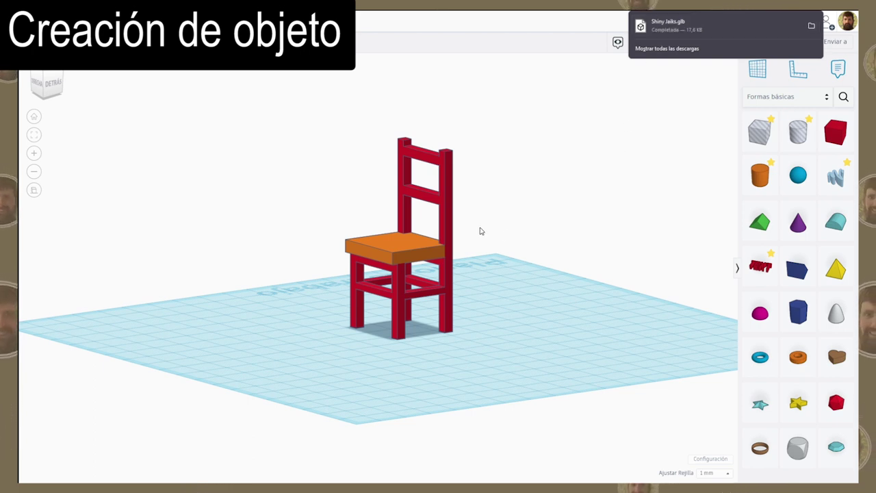
left_click(687, 143)
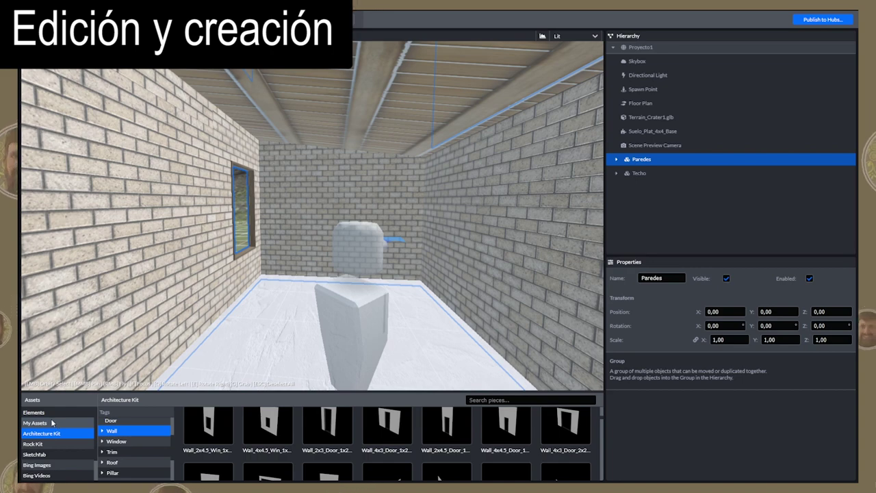
Step: Back in Spoke, upload Silla.glb to My Assets, place it on the floor inside the building and focus the view on it
left_click(51, 422)
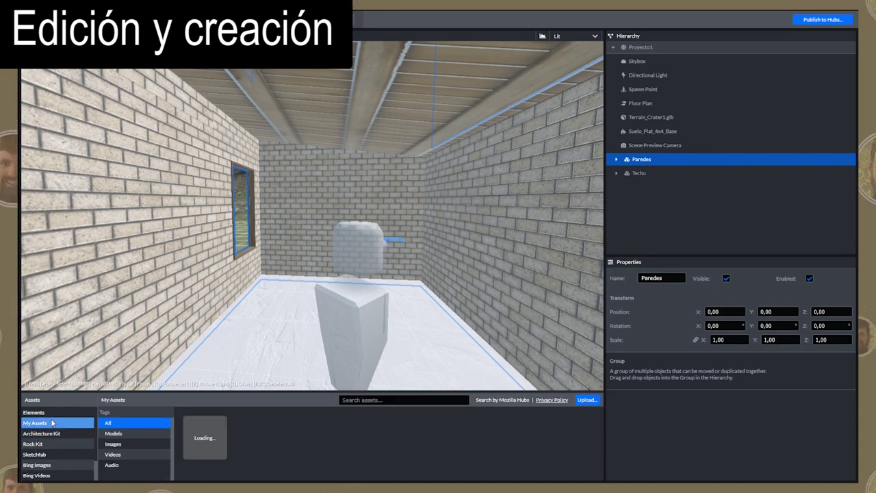
left_click(583, 400)
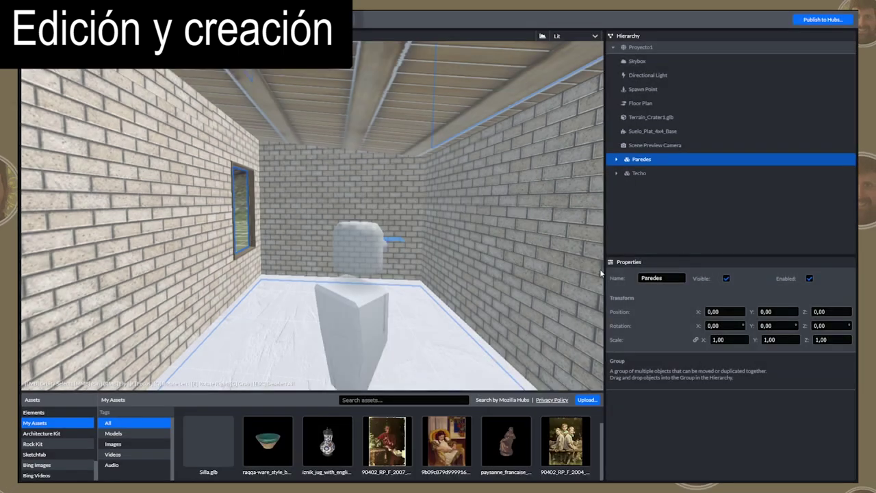
mouse_move(212, 446)
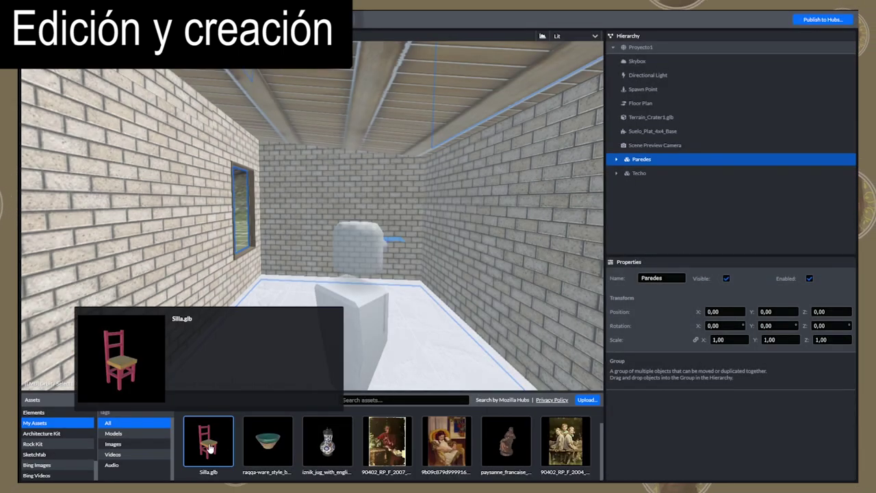
left_click_drag(208, 446, 284, 290)
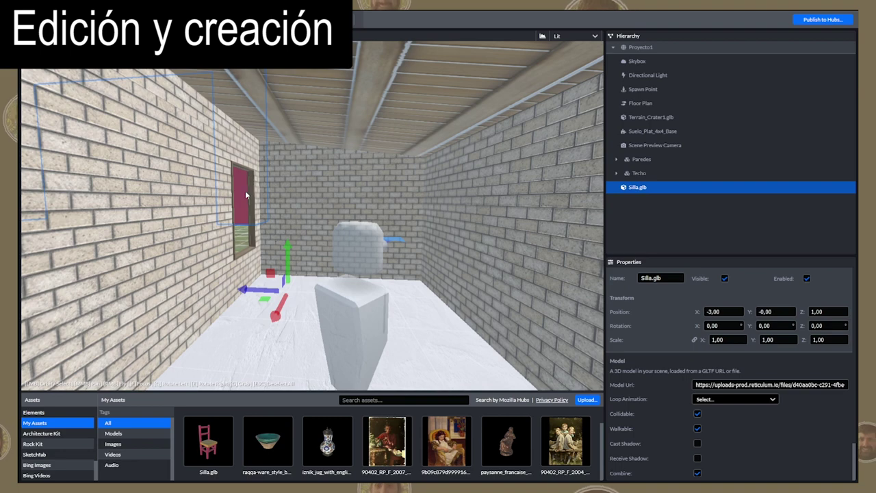
key("f")
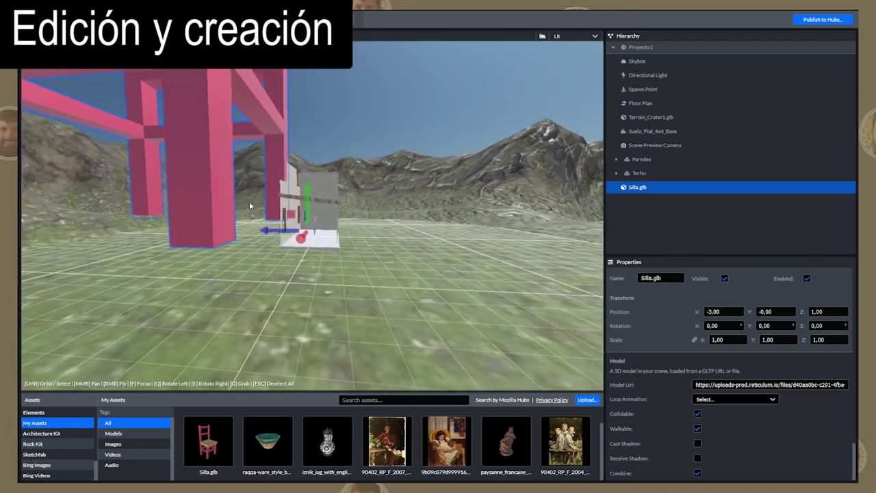